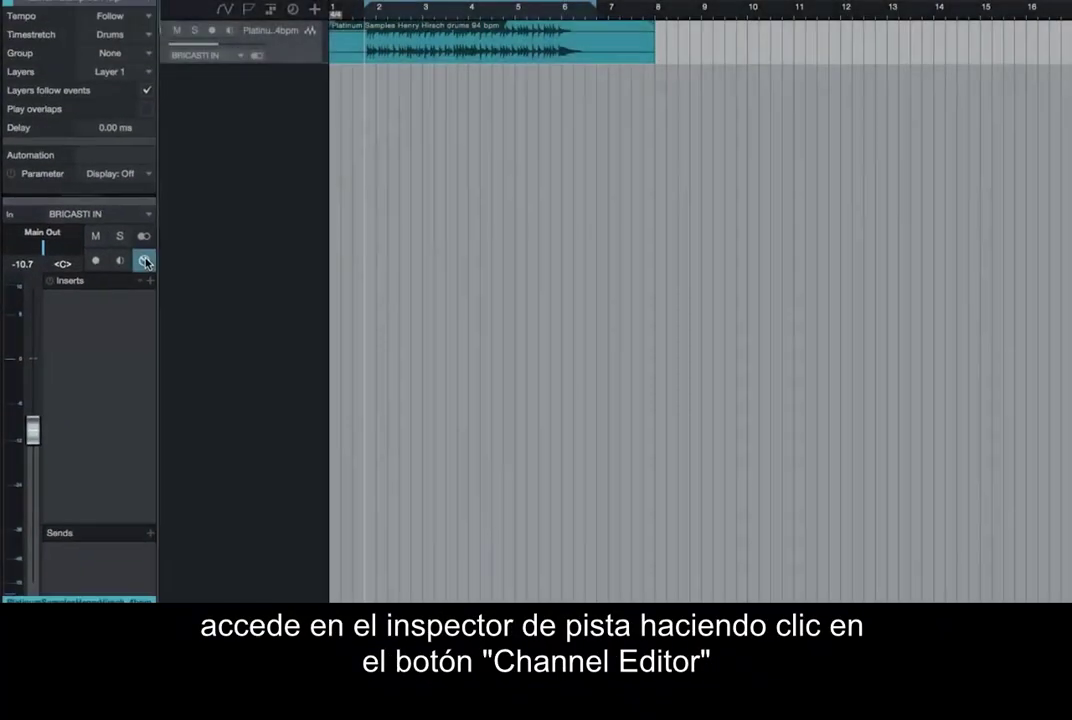
- Show the drum track's inserts in the Channel Editor routing view and move the window left
click(186, 249)
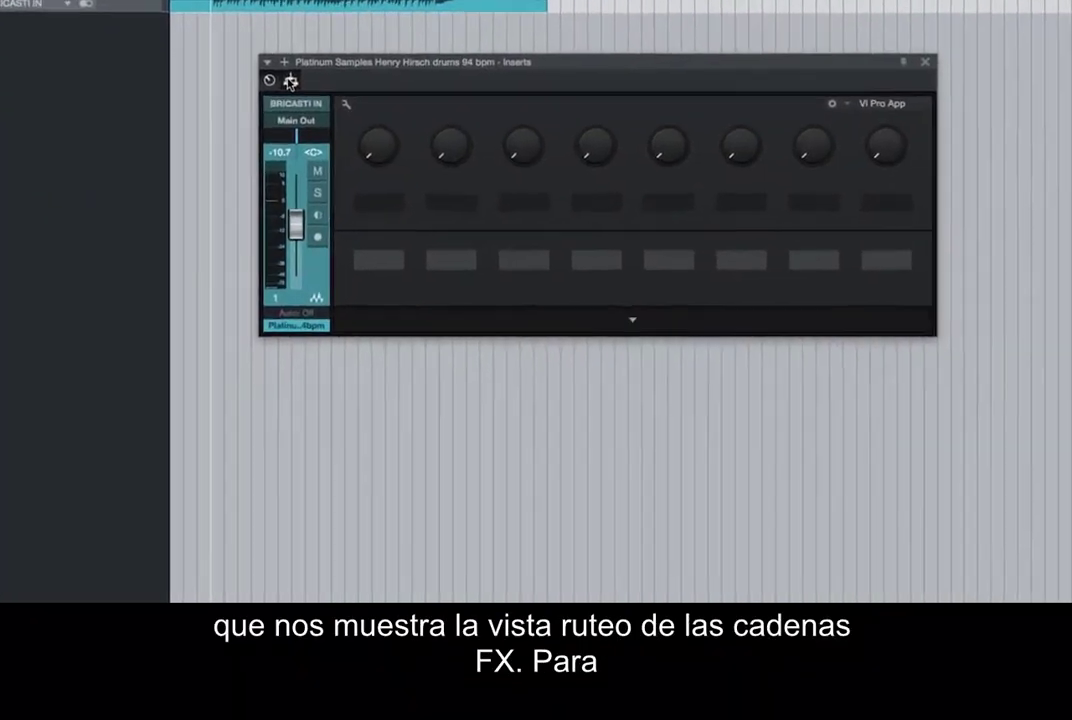
click(433, 121)
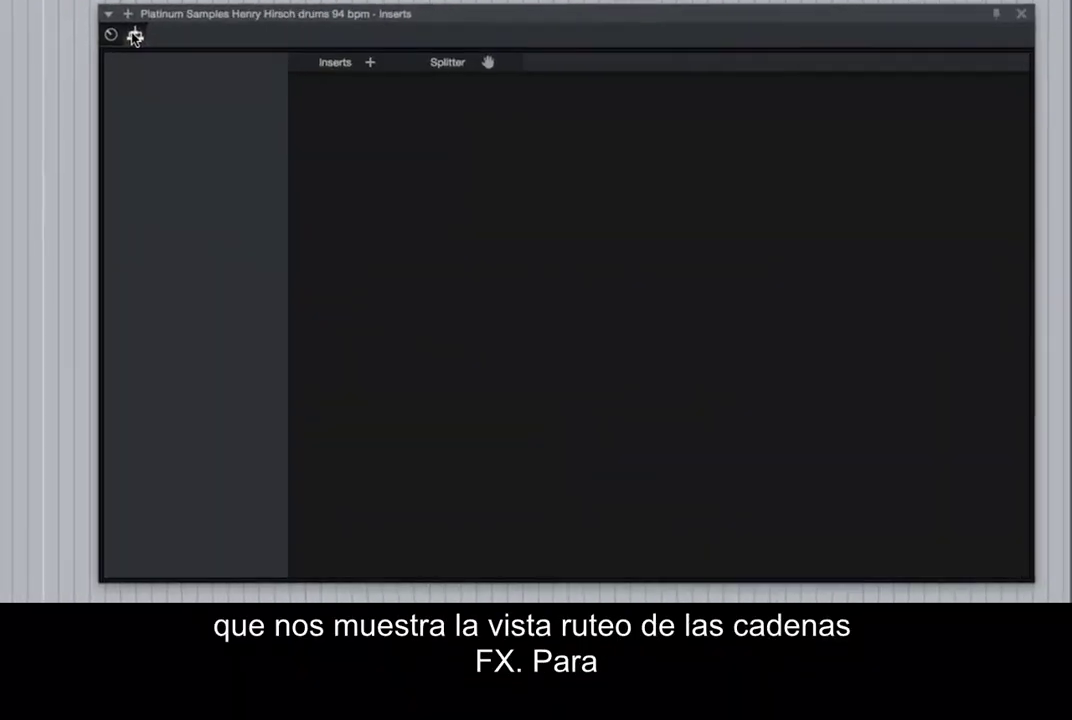
drag(190, 19, 112, 24)
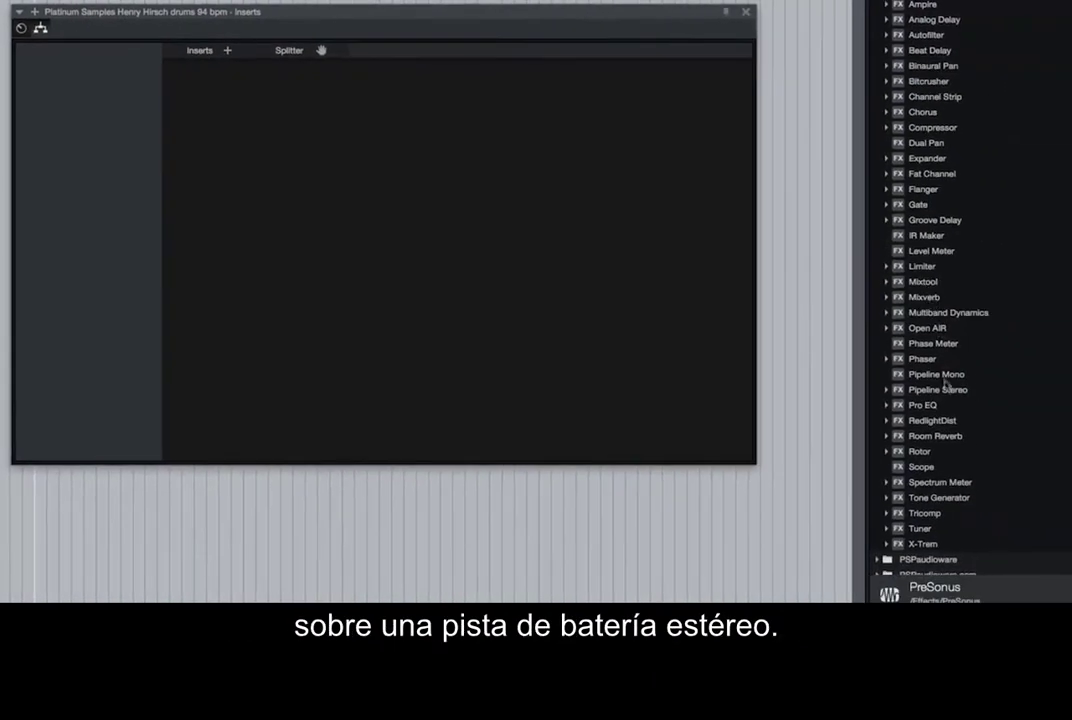
- Drag RedlightDist from the Effects browser into the drum track's insert chain
drag(950, 421, 355, 185)
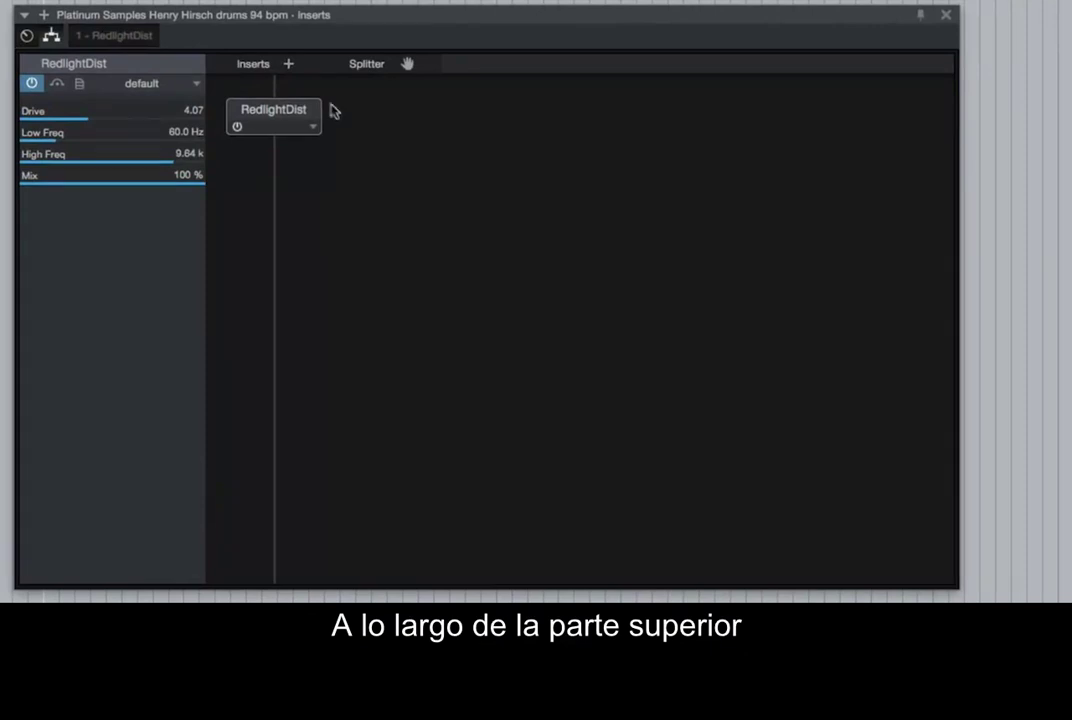
click(289, 64)
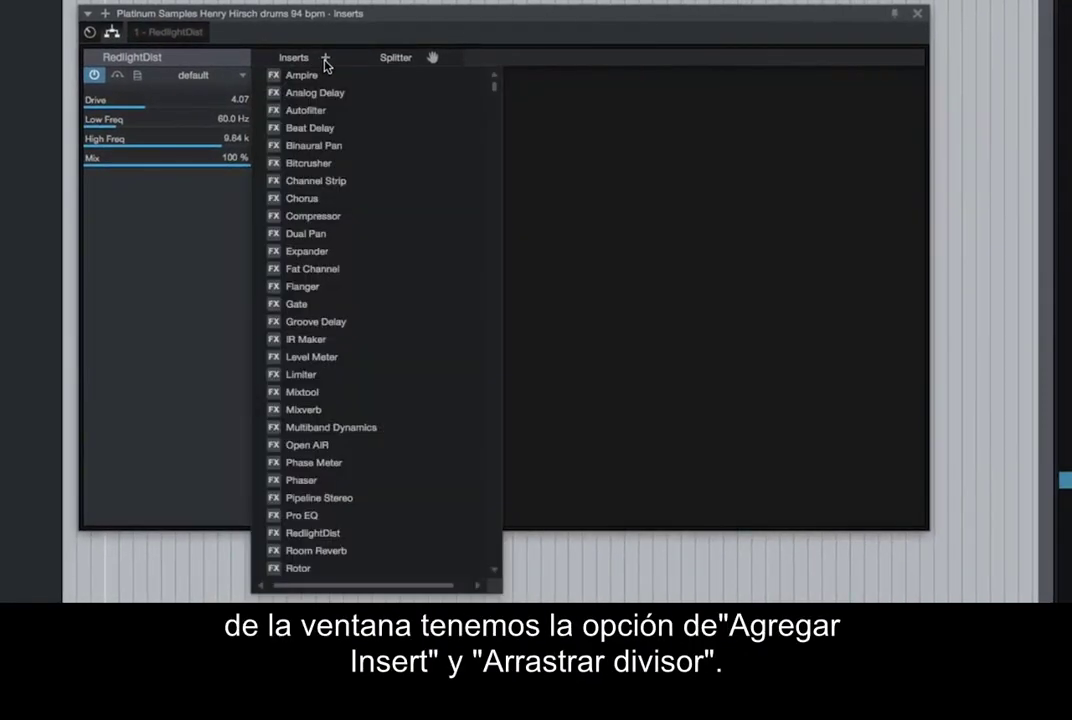
click(325, 62)
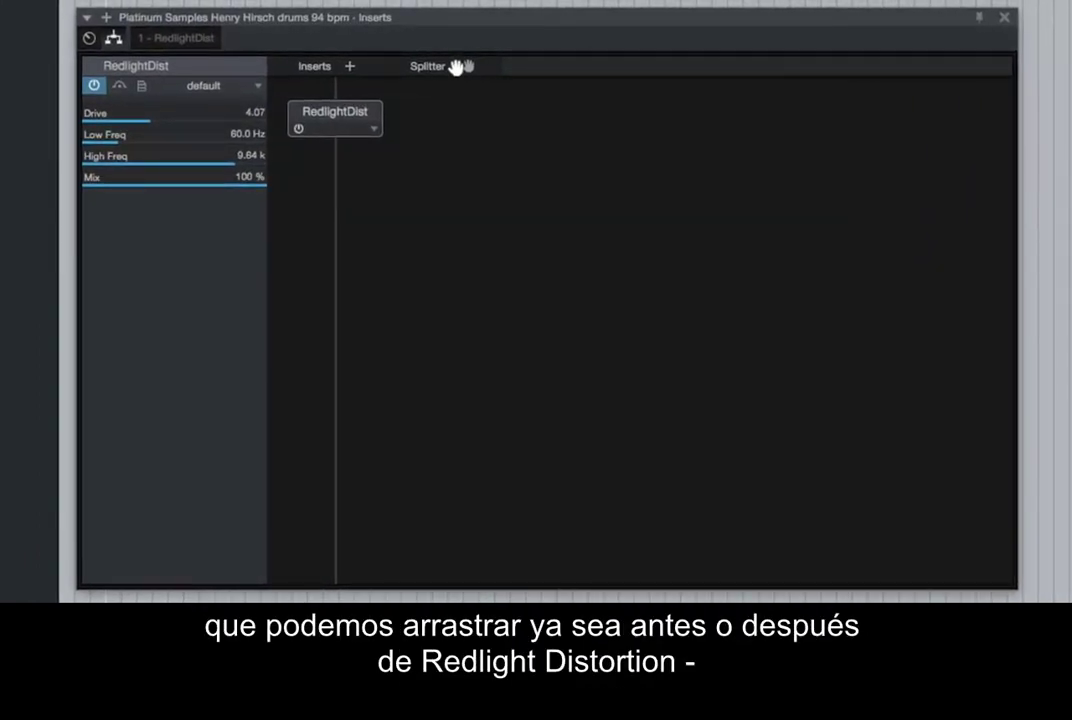
- Insert Splitter 1 into the drum chain and put Rotor on its second branch
drag(455, 66, 337, 88)
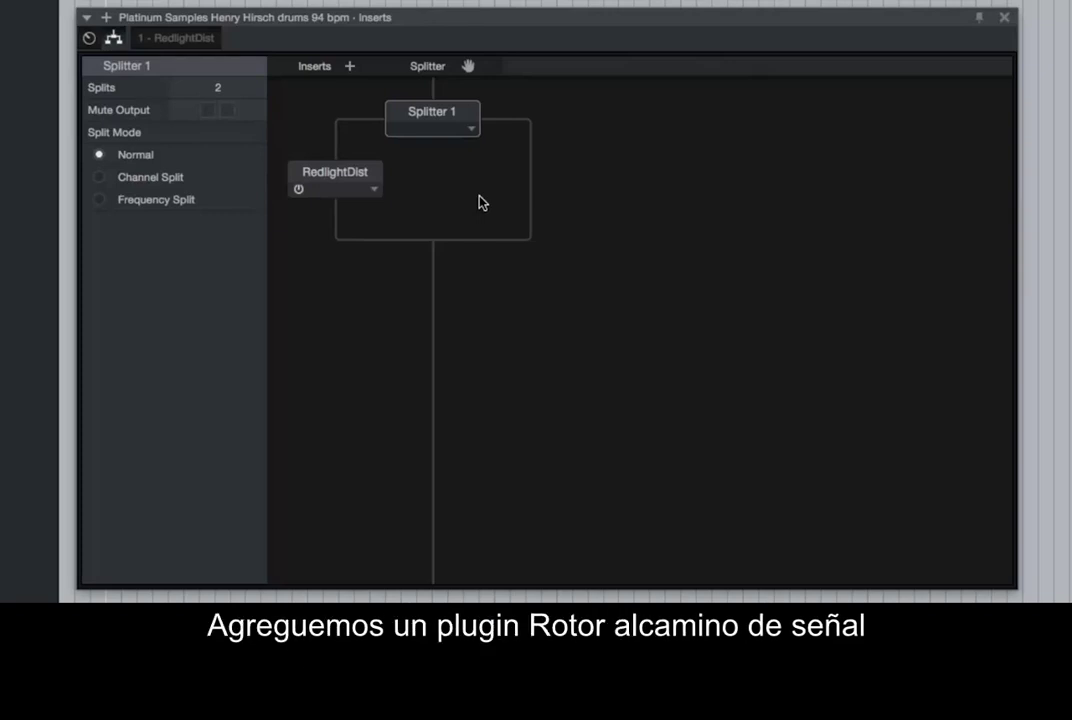
click(975, 455)
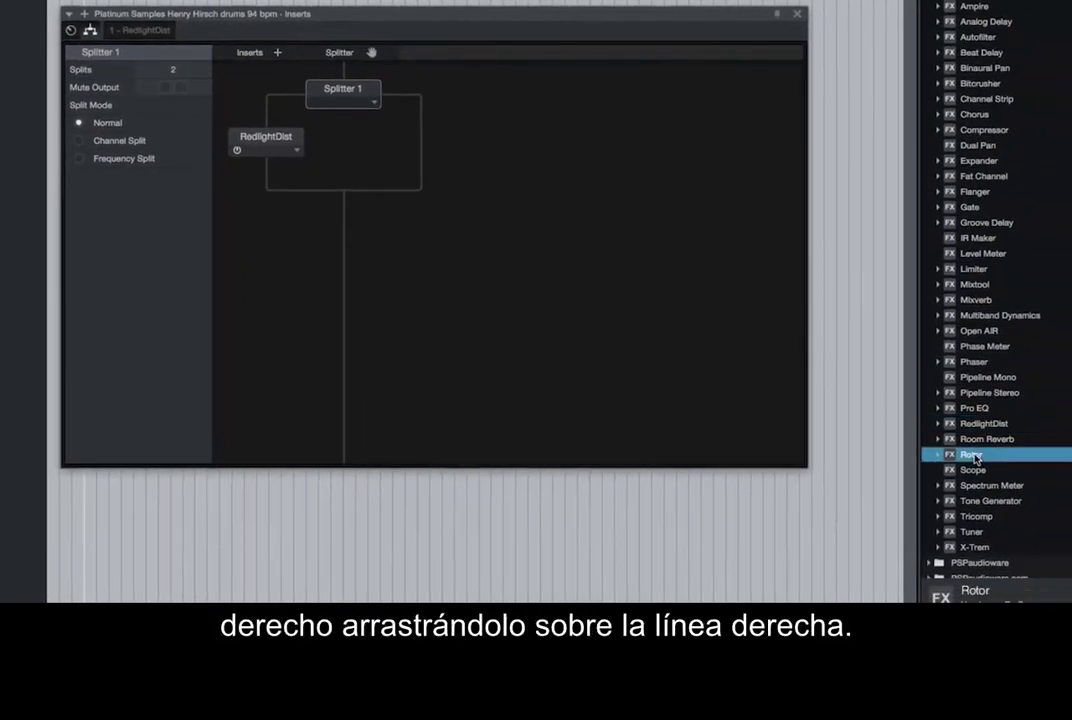
drag(975, 457, 420, 145)
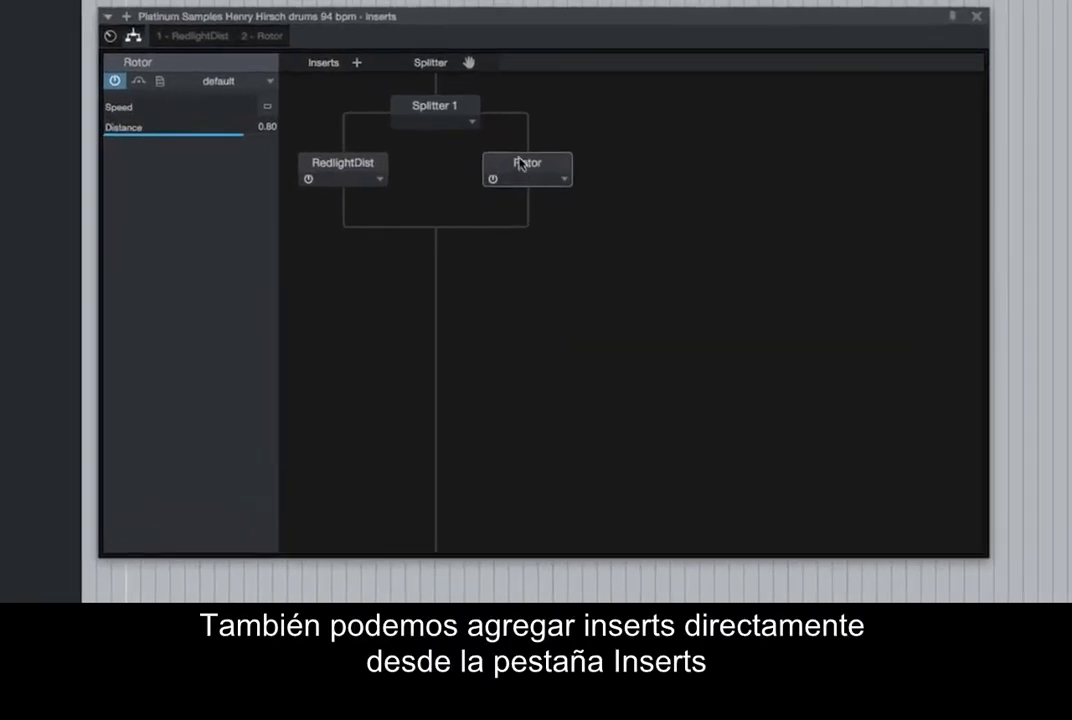
- Show Splitter 1 settings and set its splits briefly to 5, then back to 2
click(357, 63)
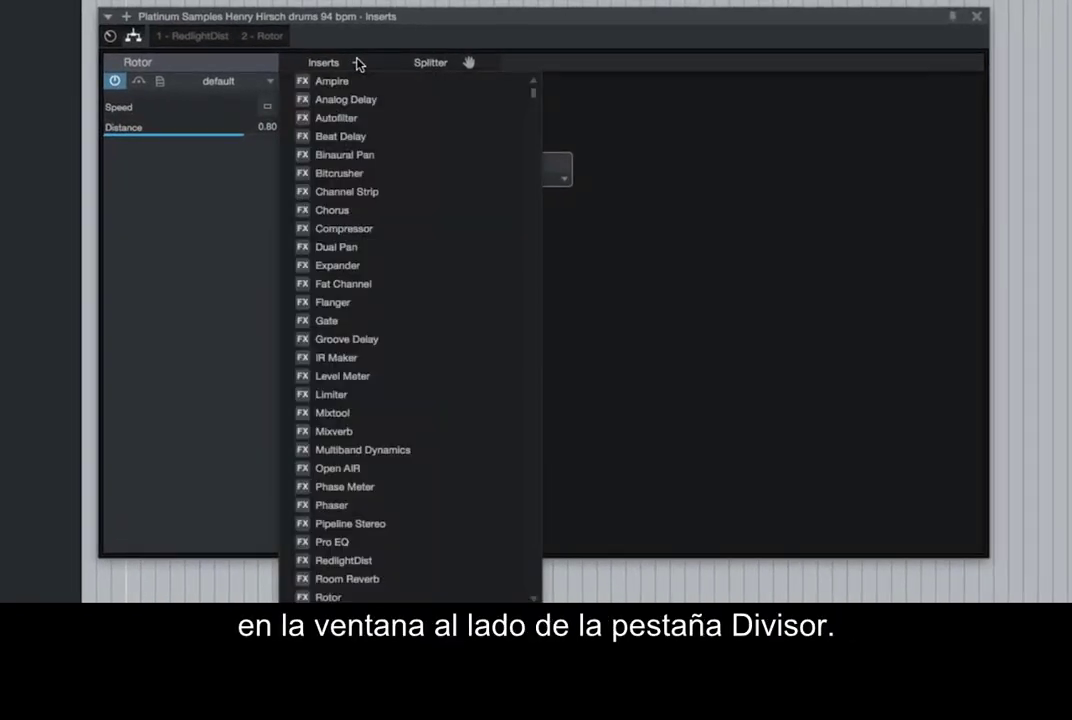
click(357, 63)
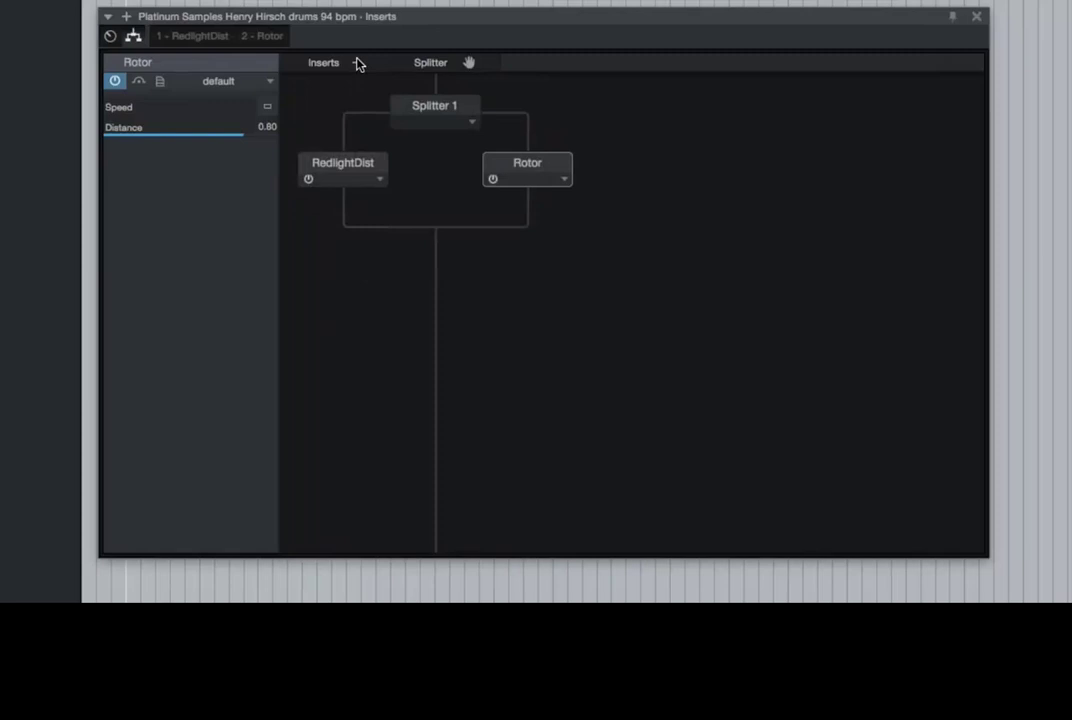
click(438, 108)
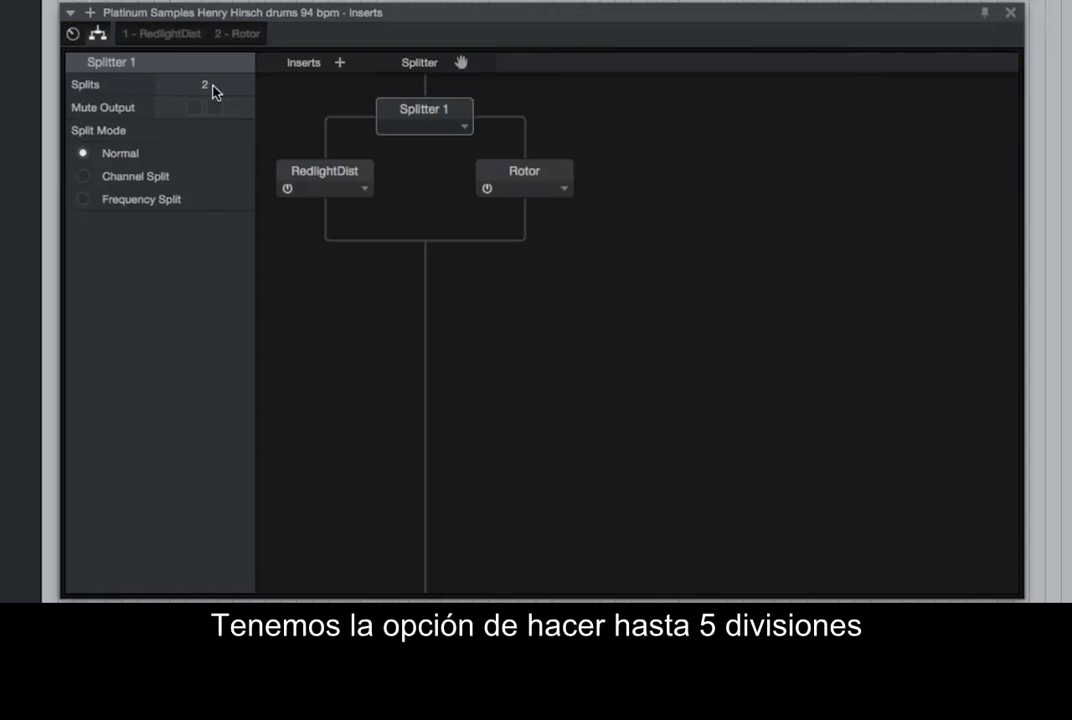
drag(212, 92, 213, 69)
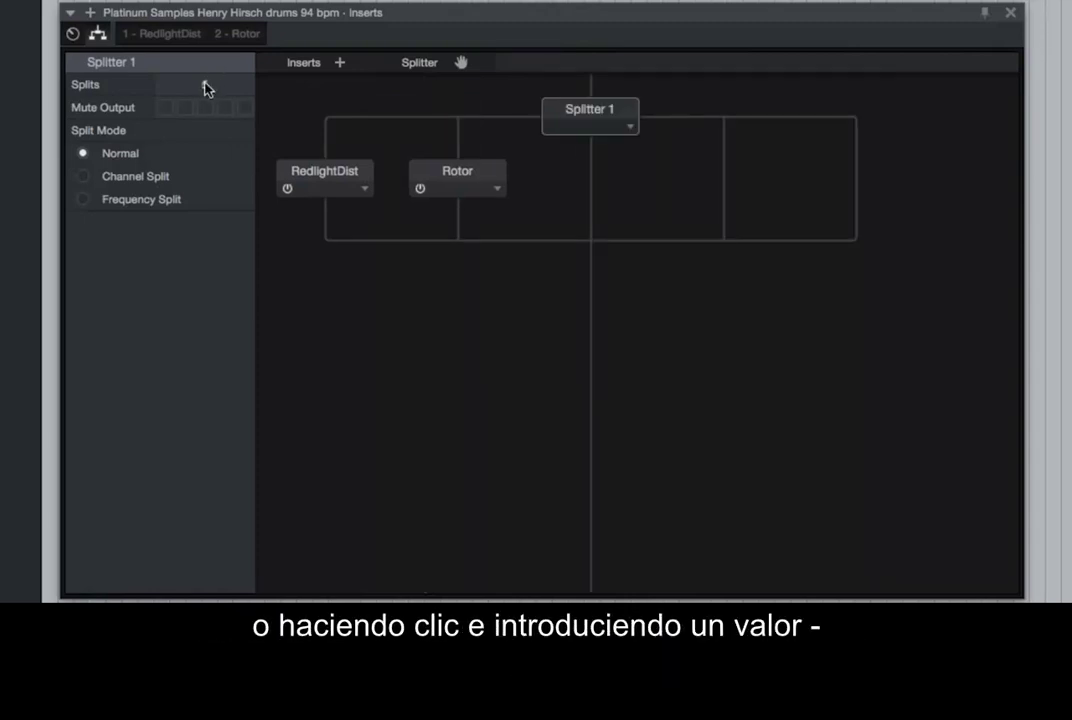
click(205, 85)
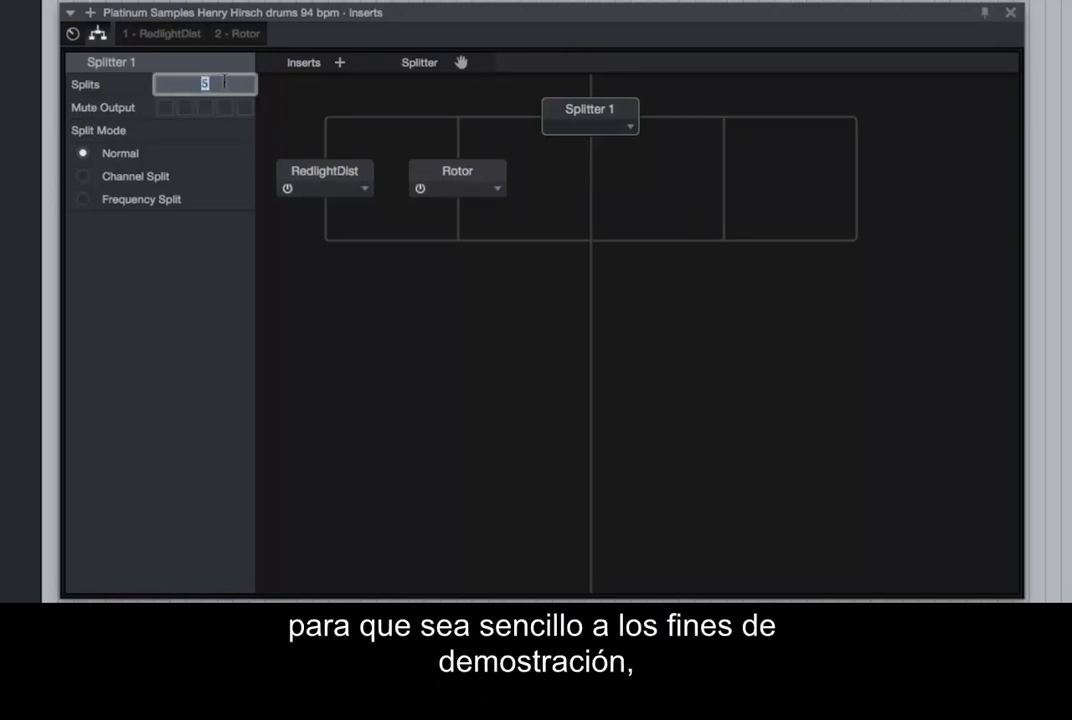
text(2)
key(Return)
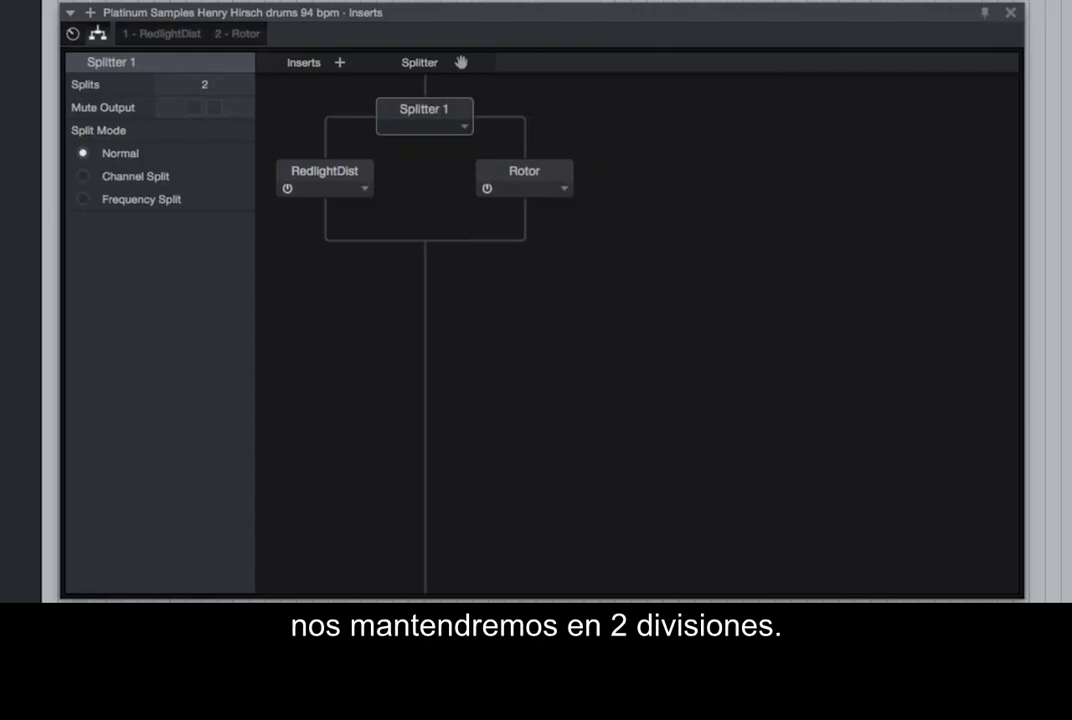
click(193, 109)
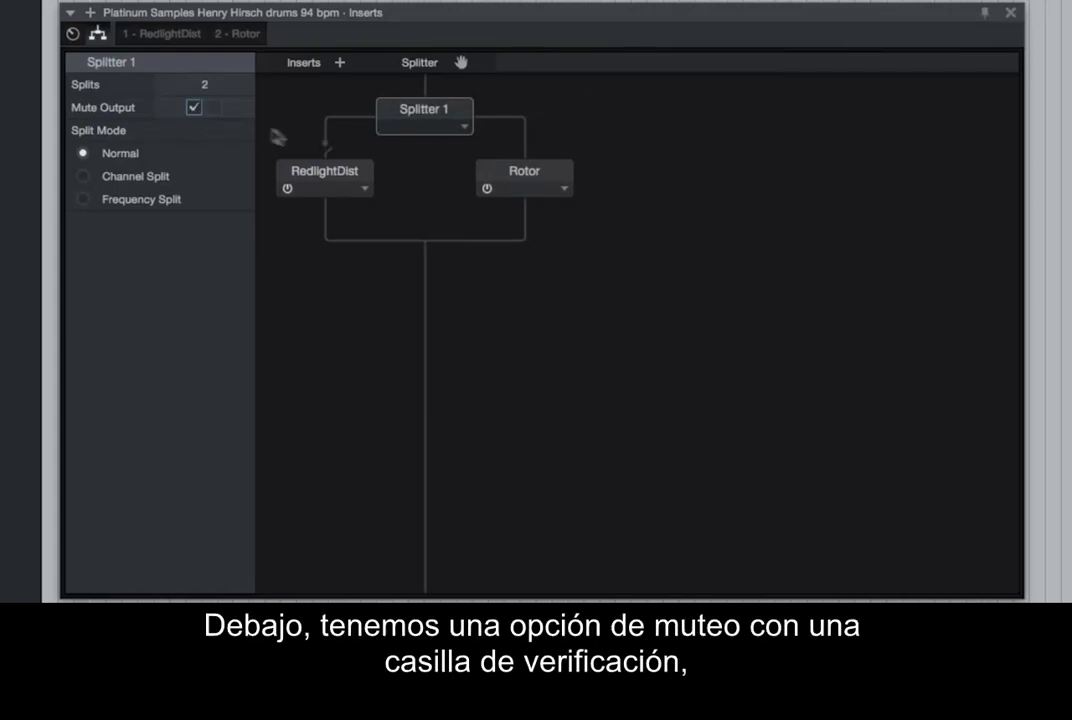
click(213, 107)
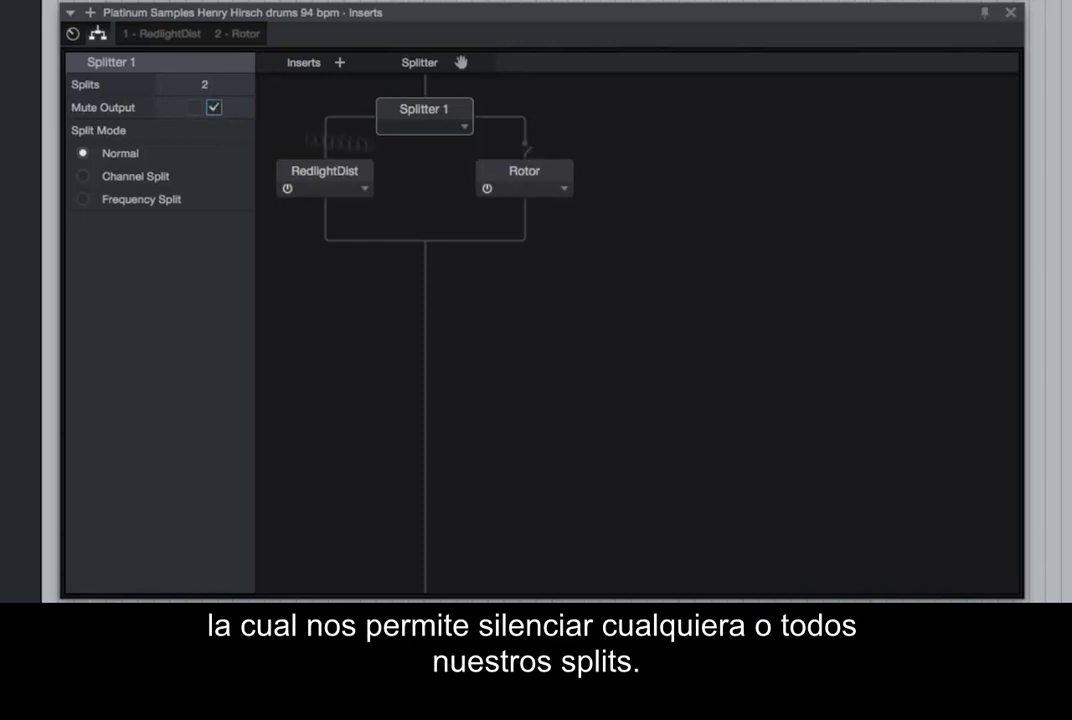
click(194, 108)
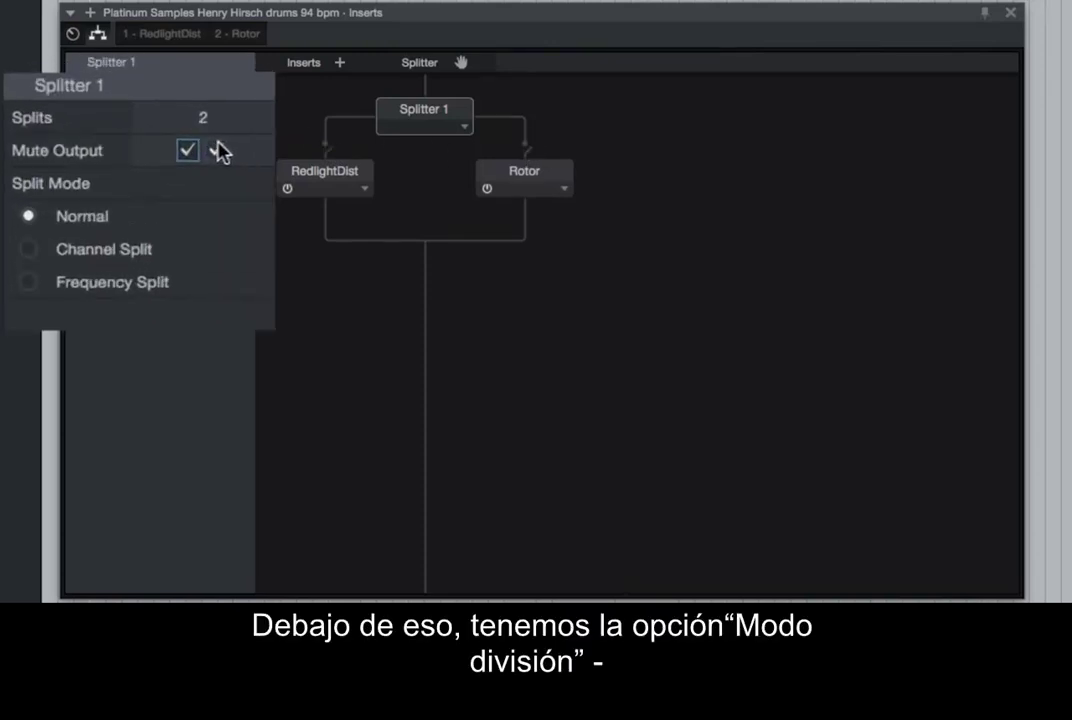
click(216, 150)
click(188, 150)
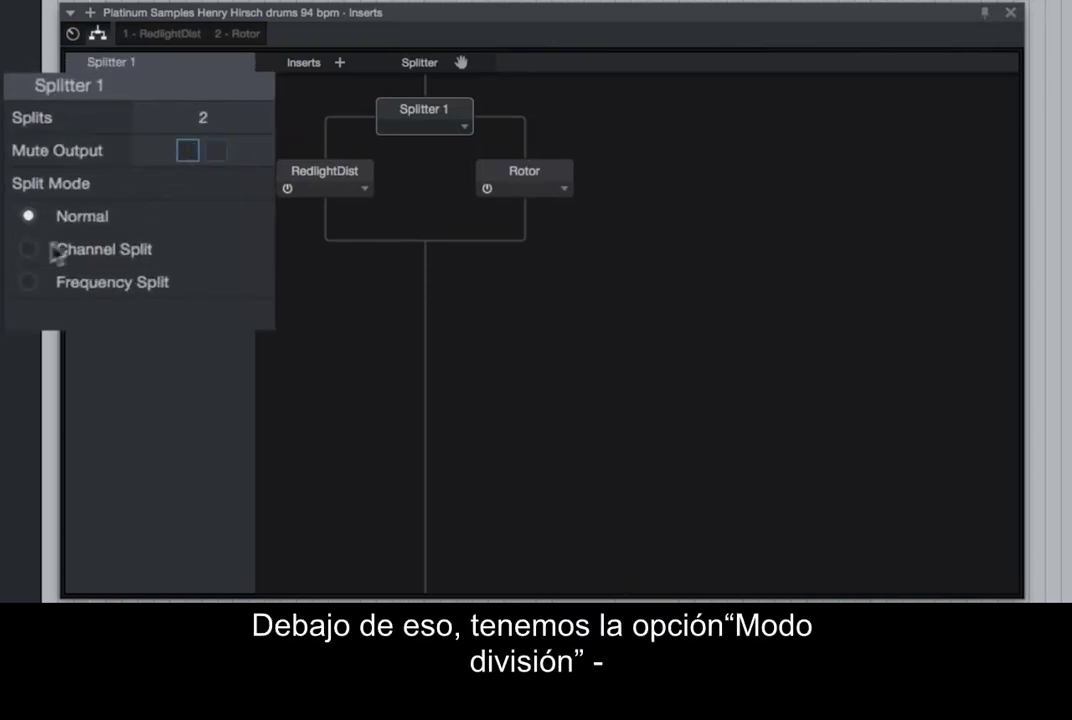
click(104, 249)
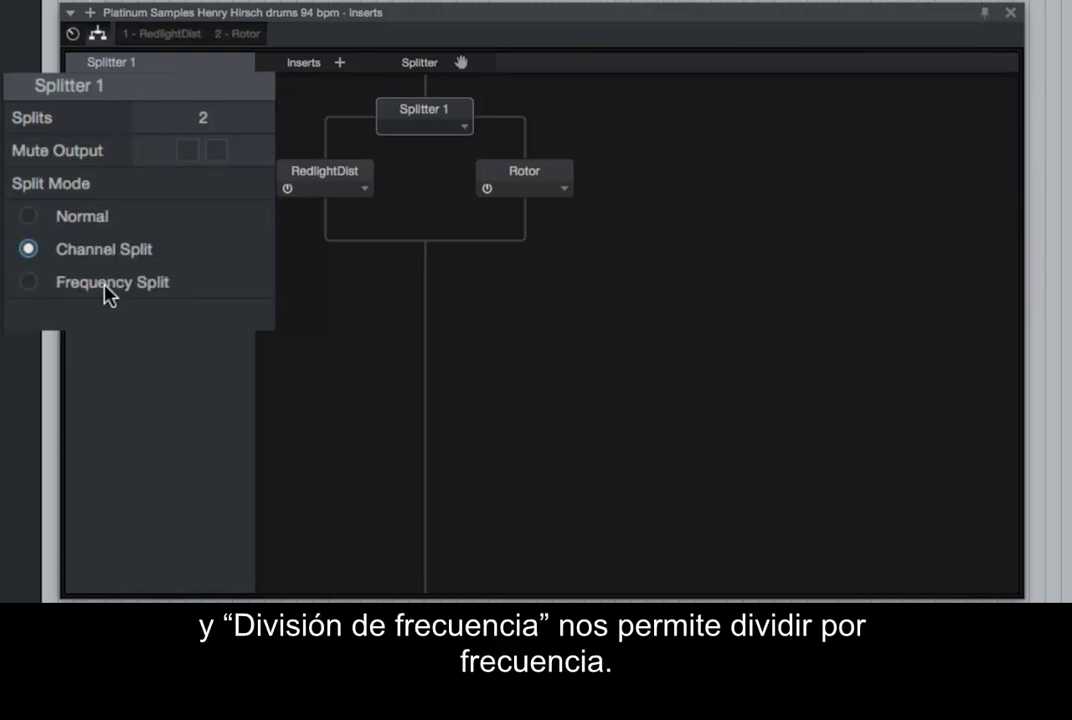
click(108, 284)
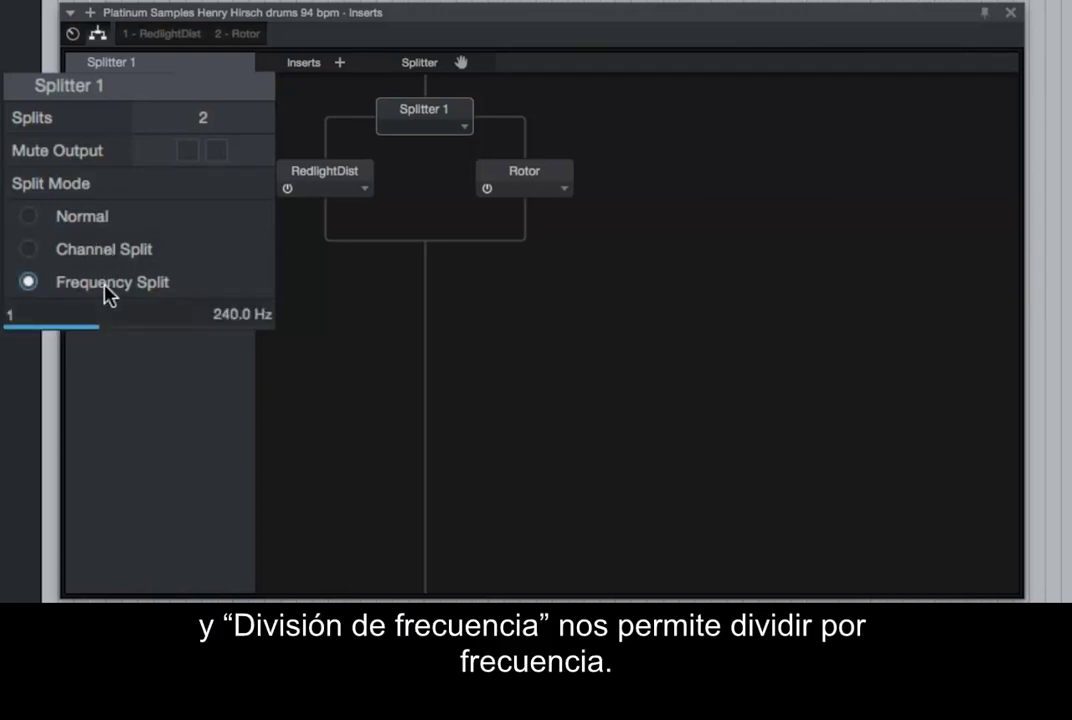
click(96, 213)
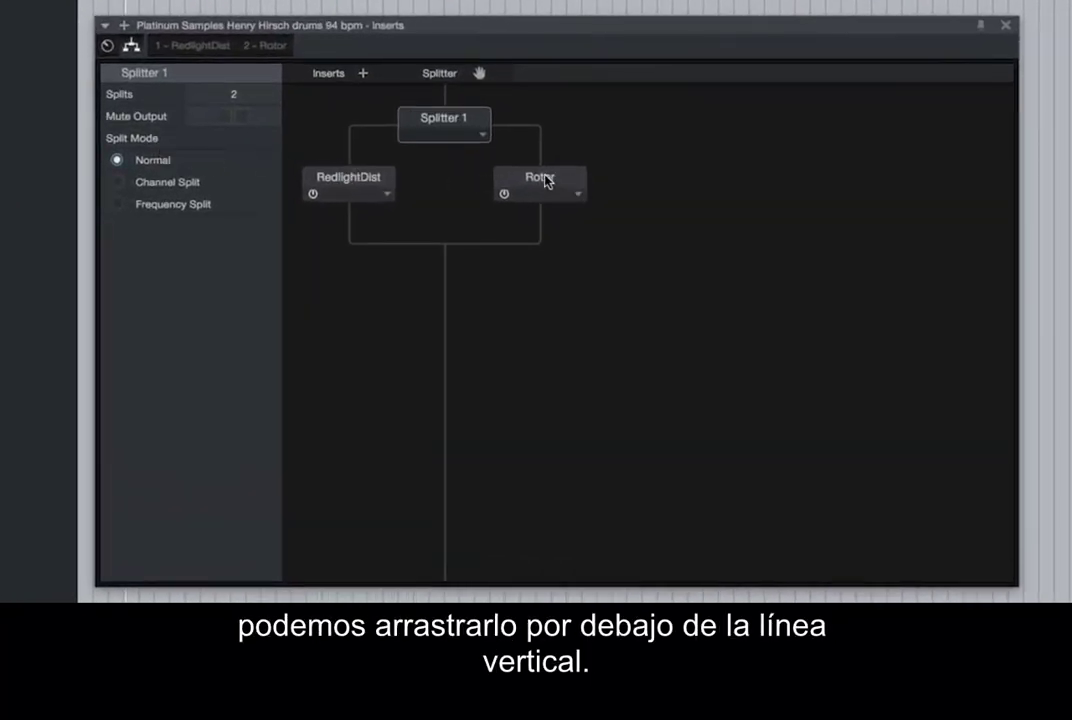
mouse_move(546, 181)
mouse_down()
mouse_move(459, 301)
mouse_move(538, 193)
mouse_up()
drag(346, 176, 447, 281)
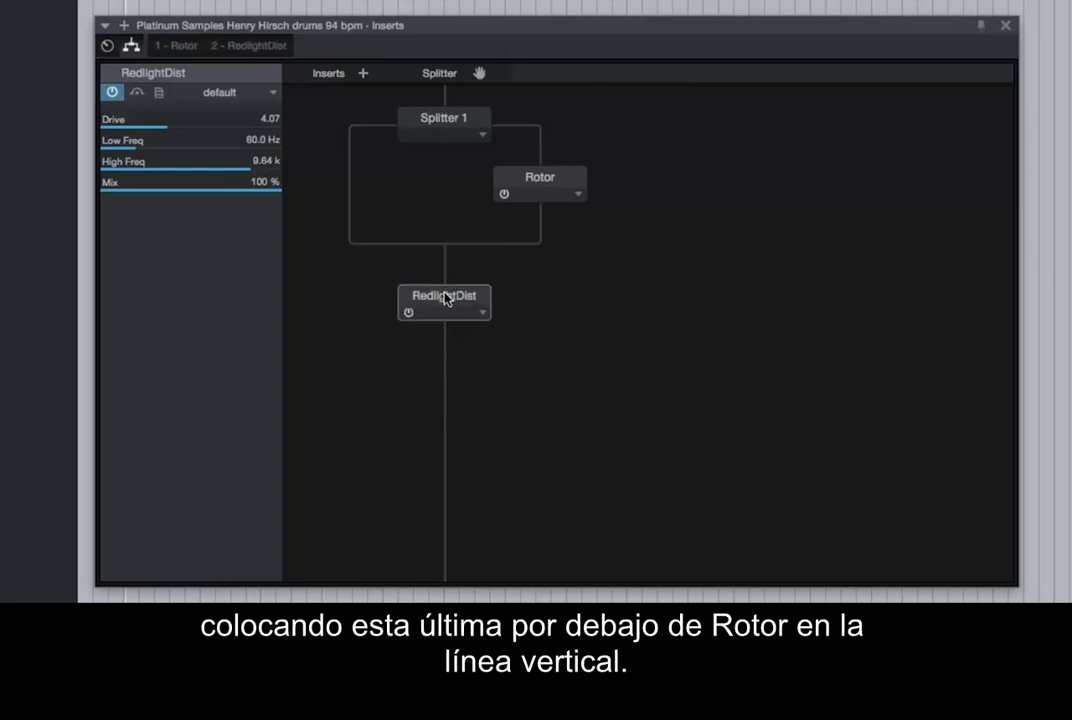
drag(445, 298, 378, 184)
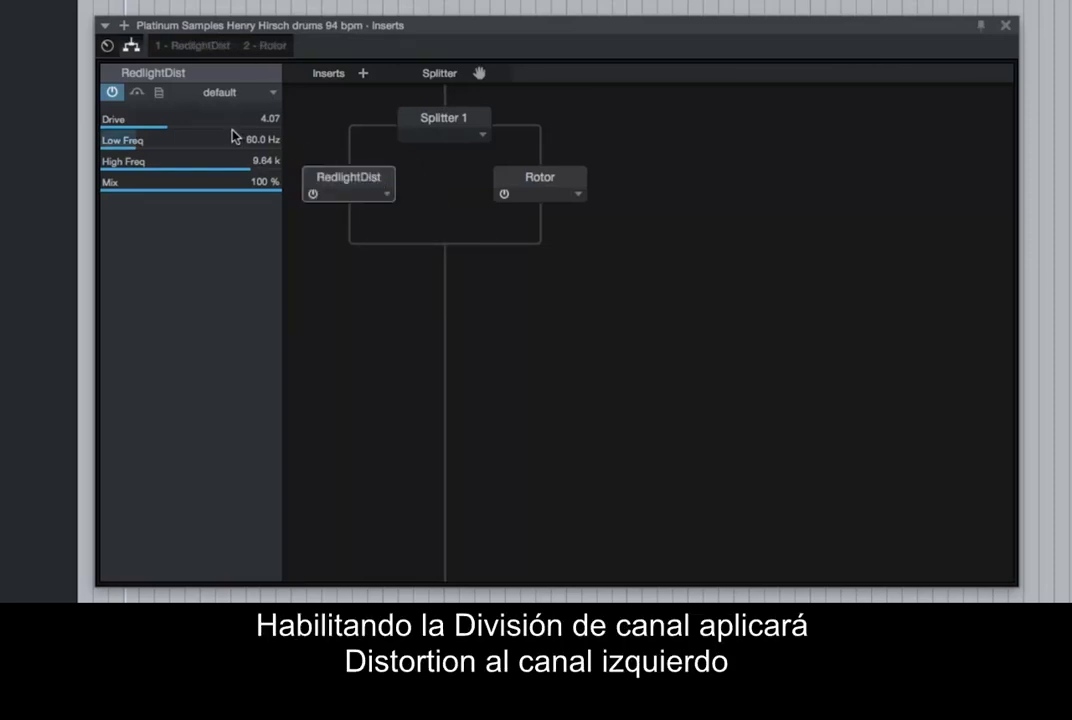
- Switch Splitter 1 to frequency split at 159.5 Hz and nest Splitter 2 under RedlightDist
click(436, 121)
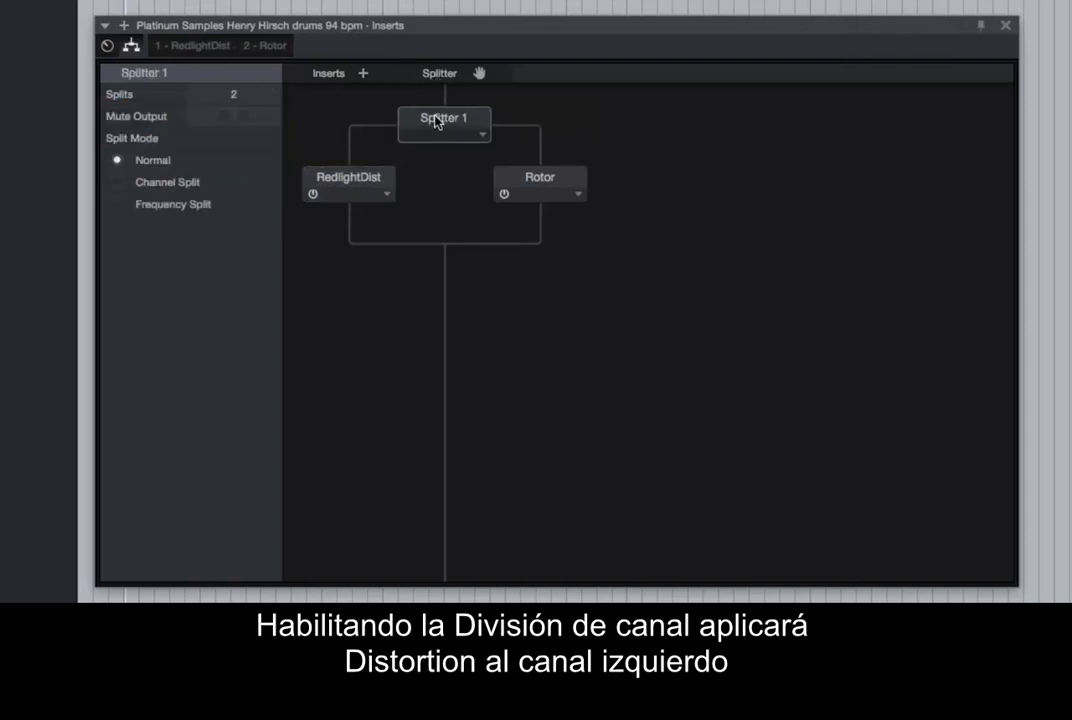
click(175, 185)
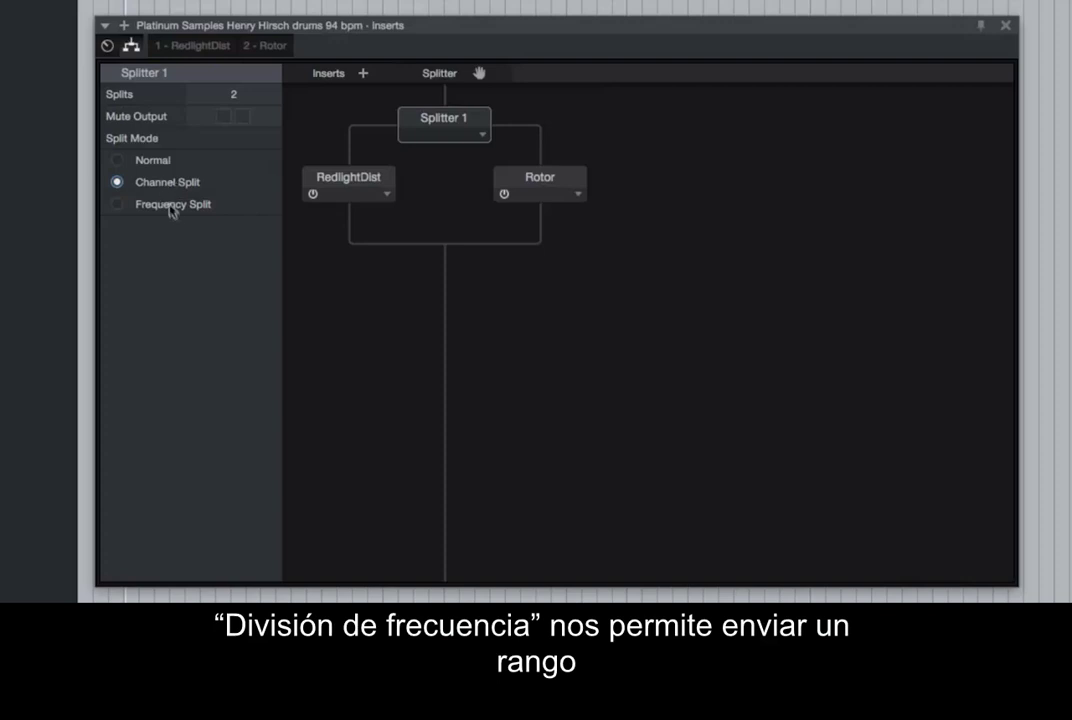
click(176, 206)
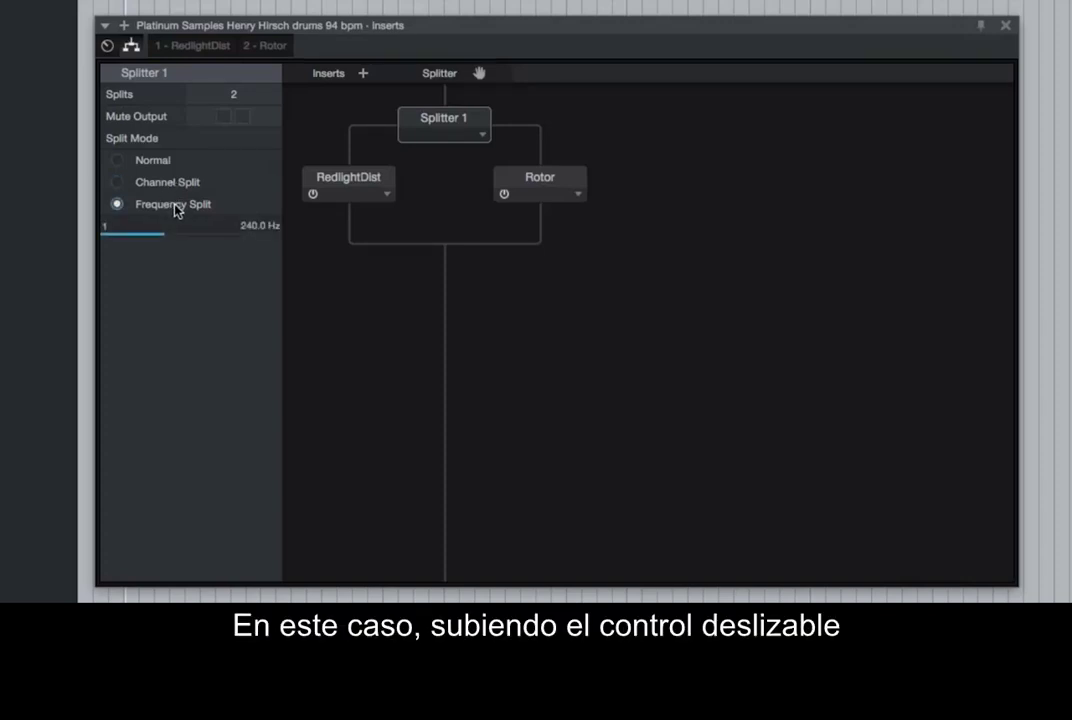
drag(167, 237, 237, 238)
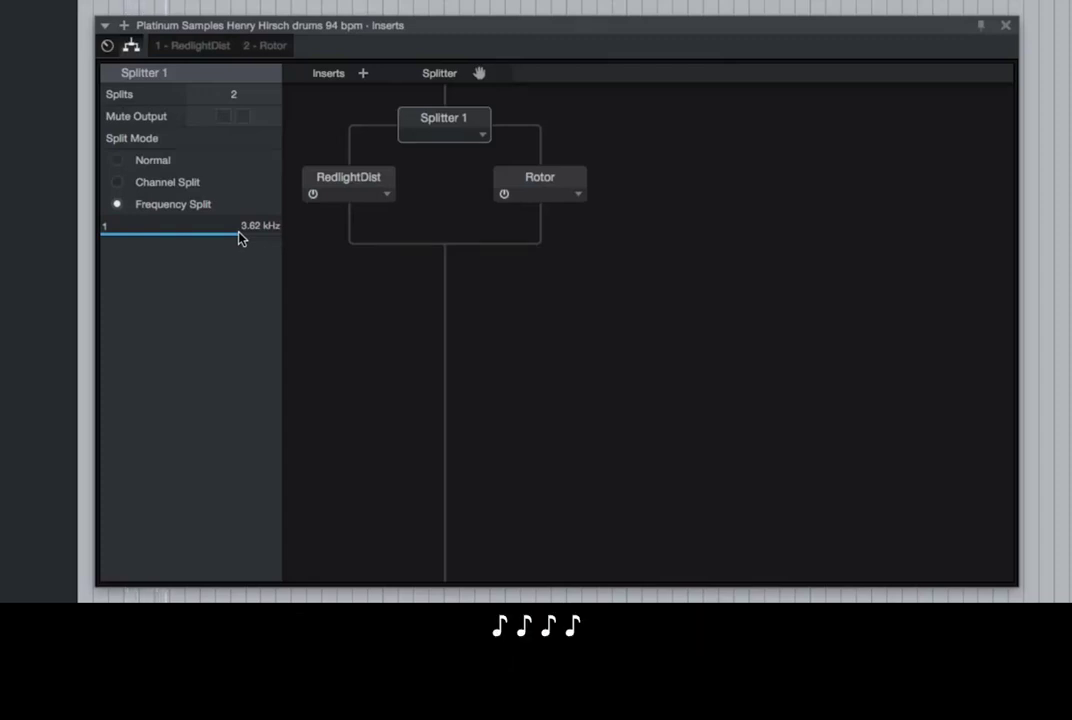
mouse_move(240, 237)
mouse_down()
mouse_move(165, 227)
mouse_move(241, 233)
mouse_up()
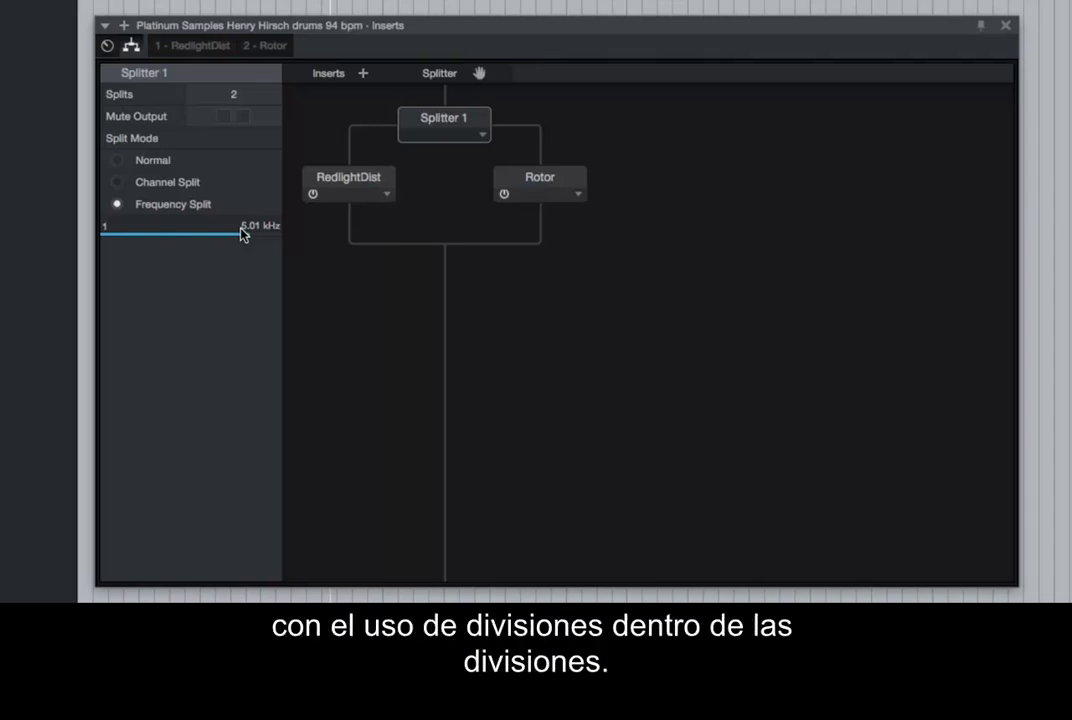
drag(479, 74, 367, 208)
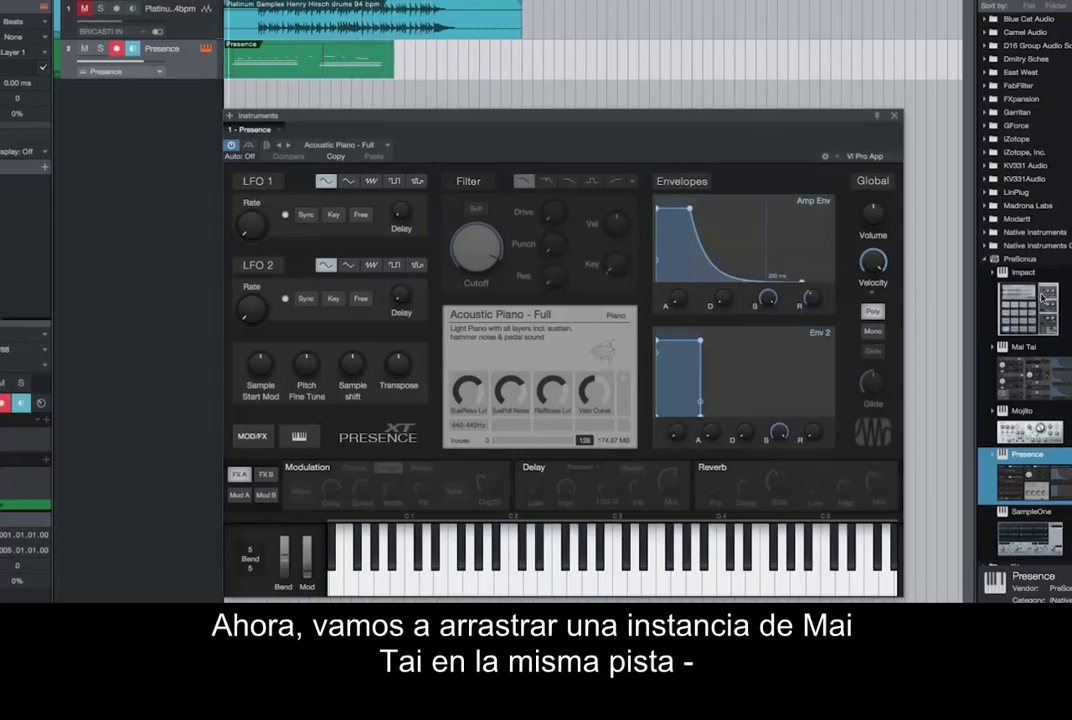
- Drop Mai Tai onto the Presence track and combine them into a Multi Instrument
drag(1050, 399, 439, 57)
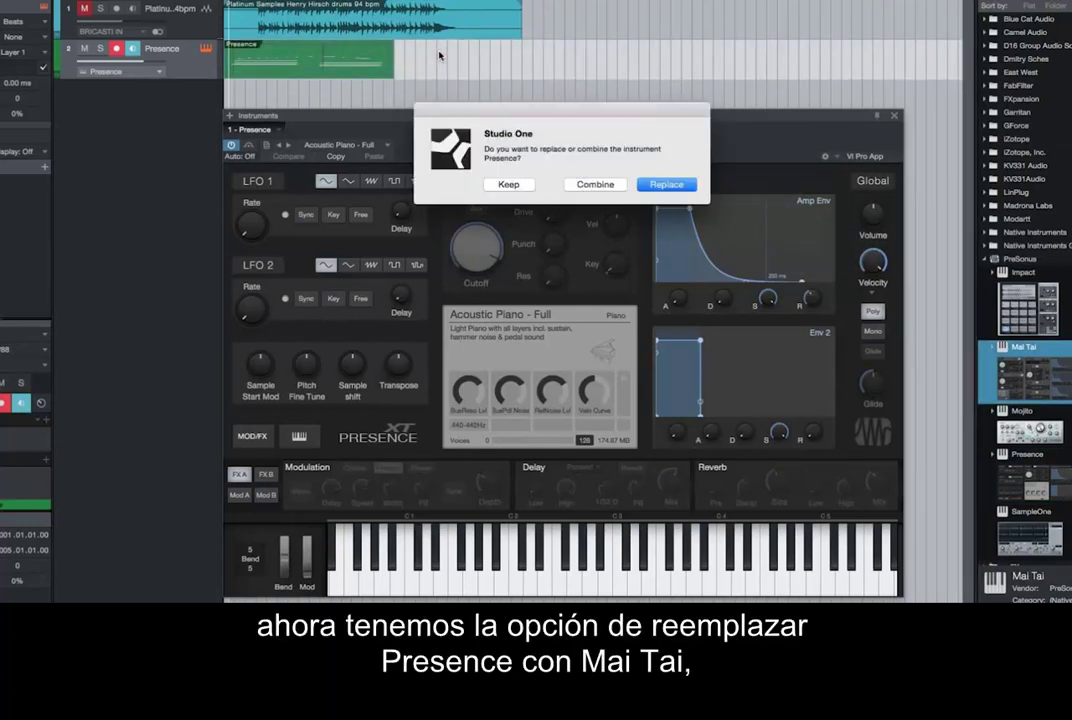
click(604, 186)
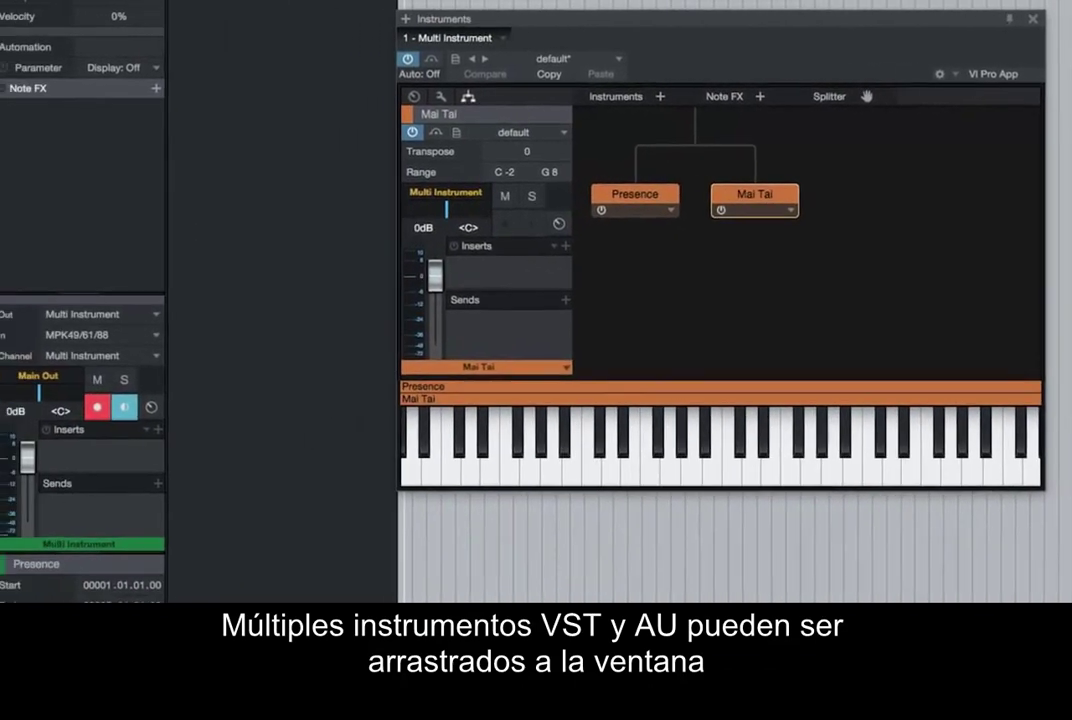
- Inspect the Presence layer, then the Mai Tai layer with Pad - Simply Hypersaw, C-2 to G8
click(470, 195)
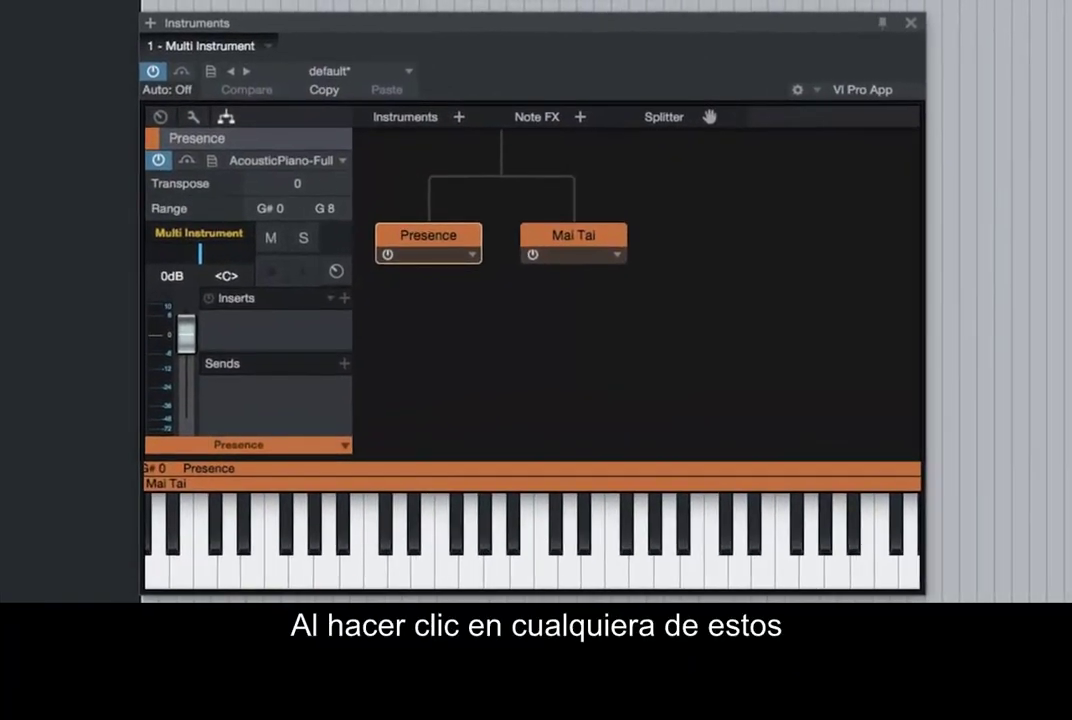
click(583, 235)
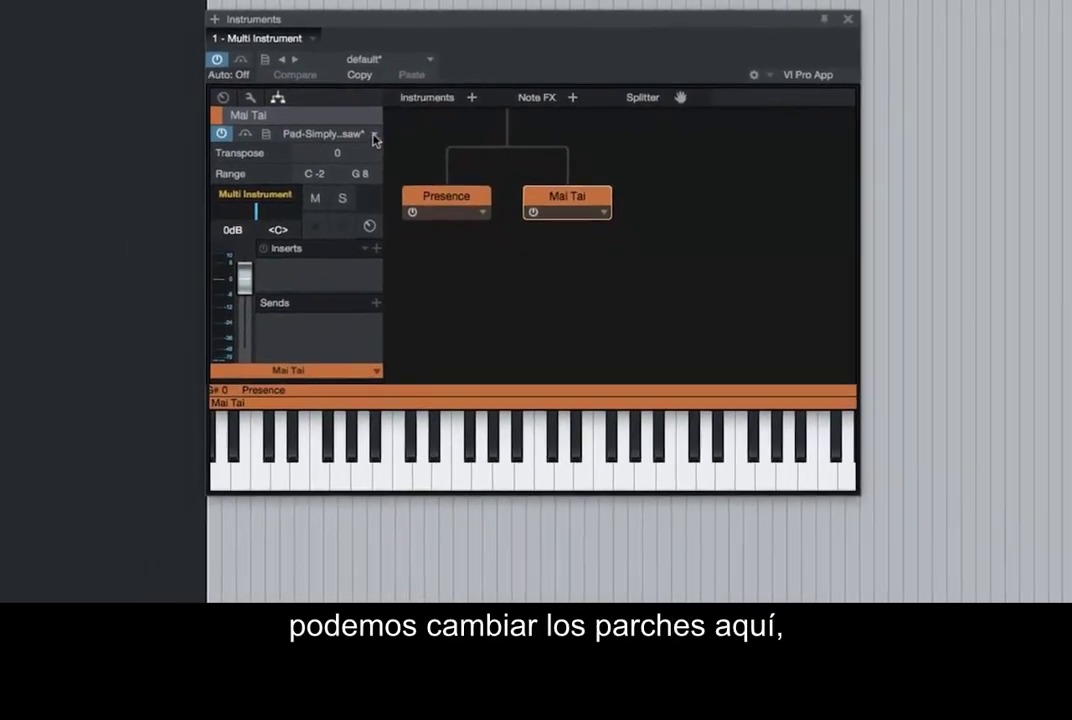
- Check Mai Tai's transpose and range, then raise Presence's lowest key from G#0 to A0
click(342, 160)
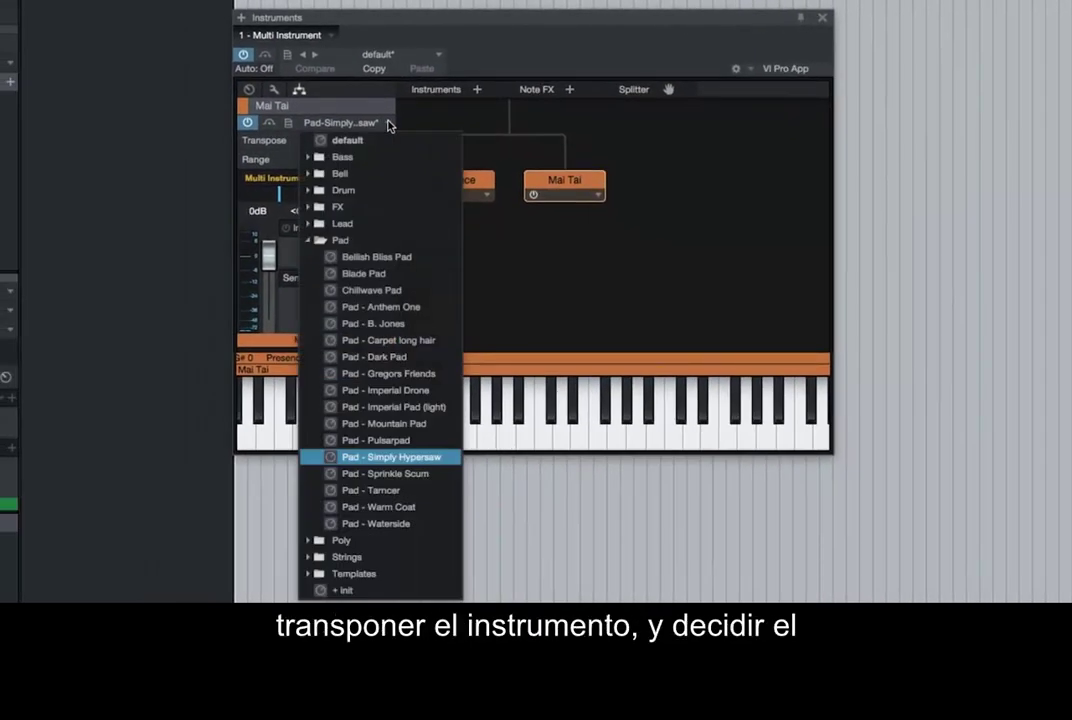
click(388, 126)
click(358, 140)
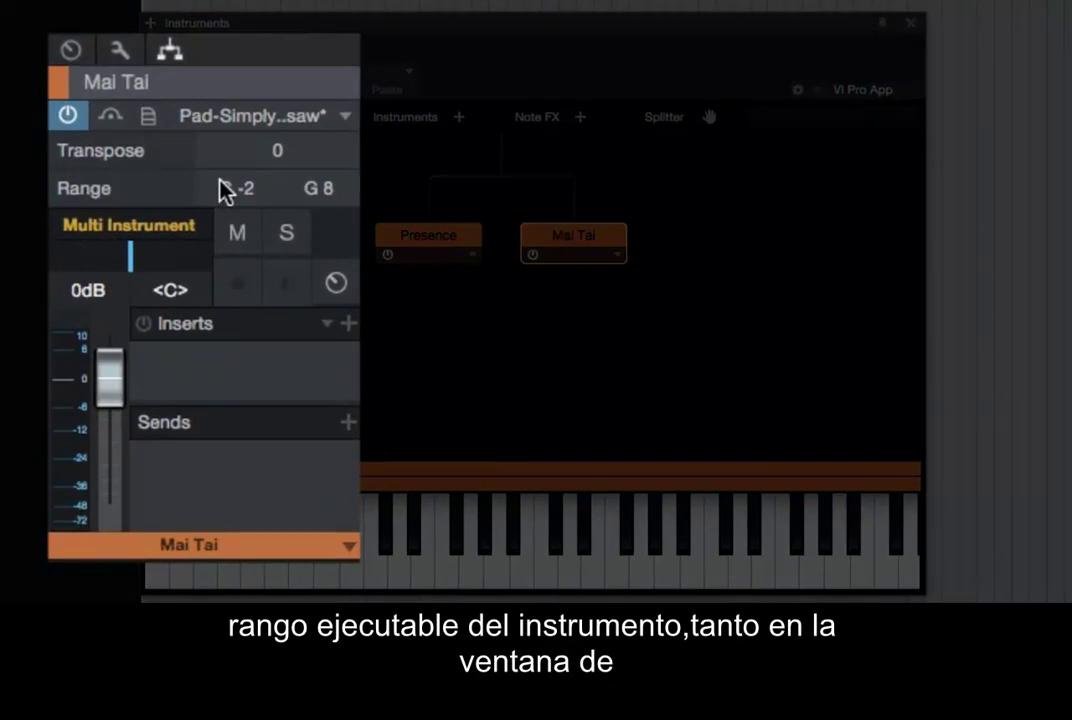
click(258, 207)
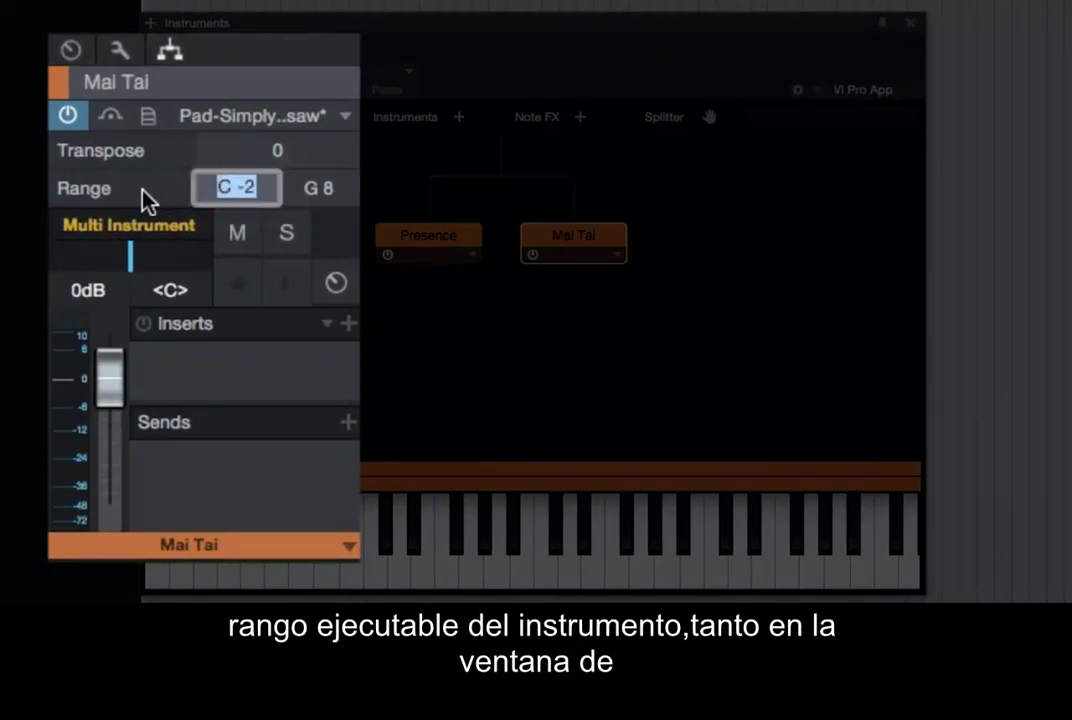
click(142, 200)
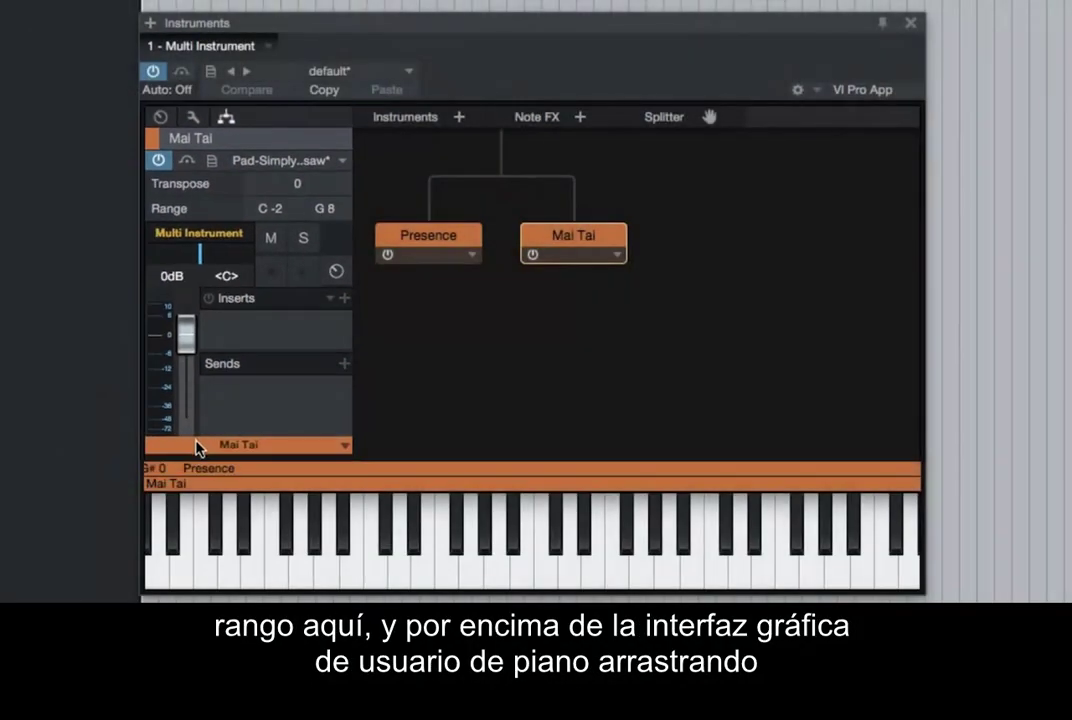
click(193, 468)
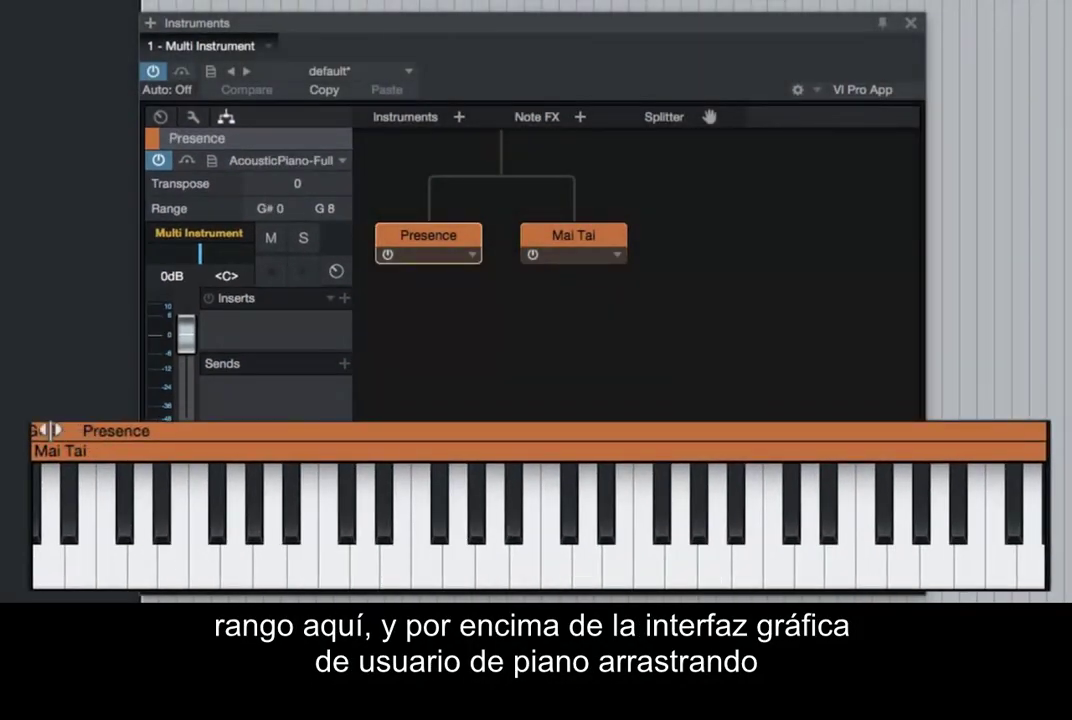
mouse_move(46, 431)
mouse_down()
mouse_move(333, 431)
mouse_move(36, 431)
mouse_move(306, 431)
mouse_move(45, 433)
mouse_up()
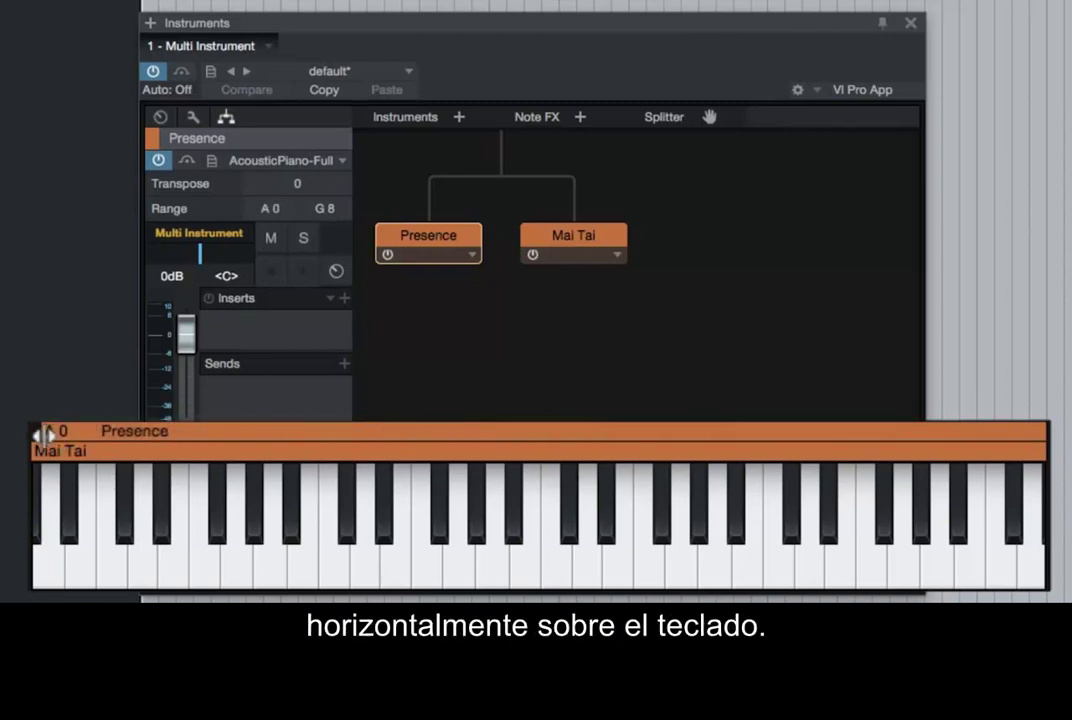
- Colour the Presence layer green and pan the Mai Tai layer right to R22
click(151, 140)
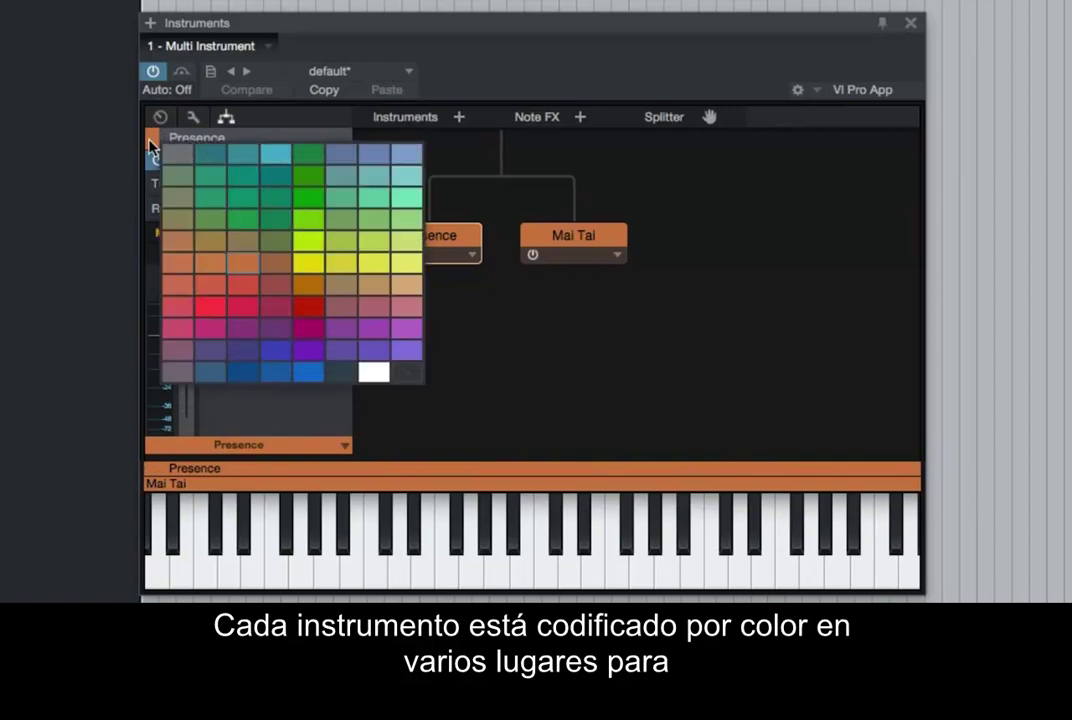
click(278, 205)
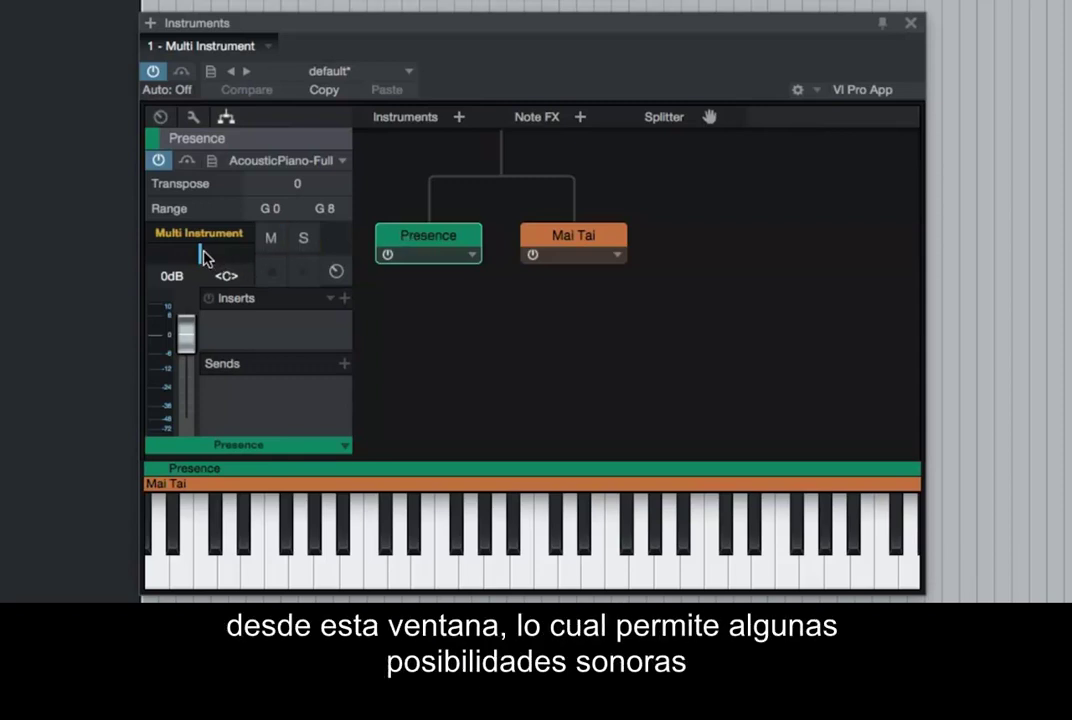
click(567, 236)
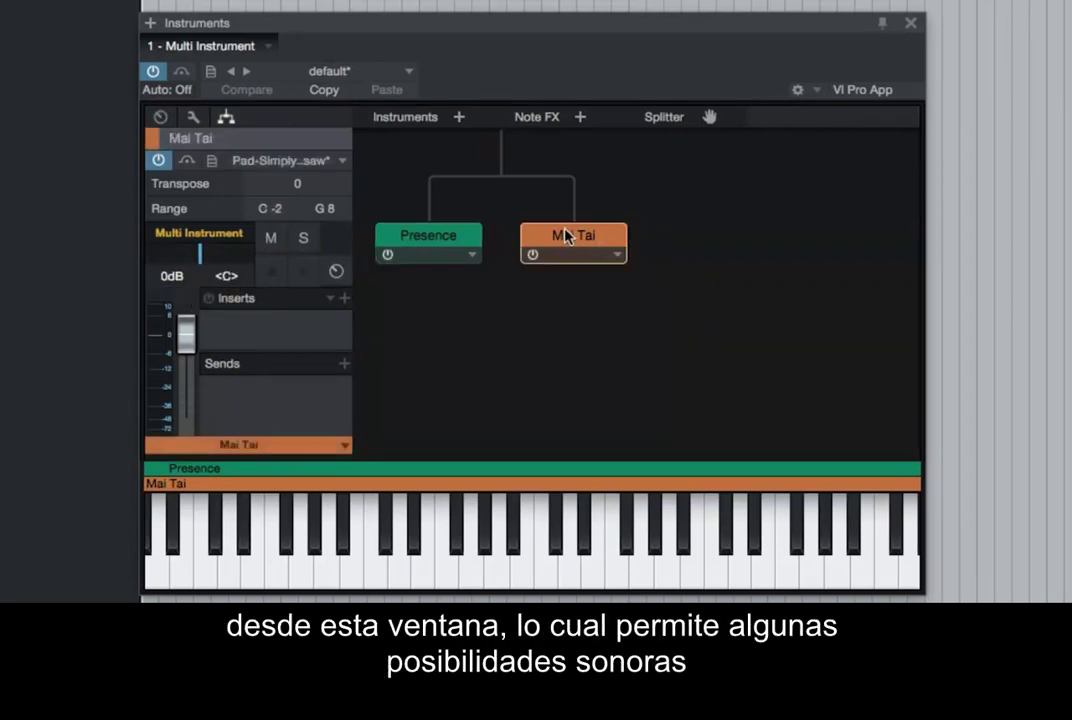
drag(206, 254, 258, 257)
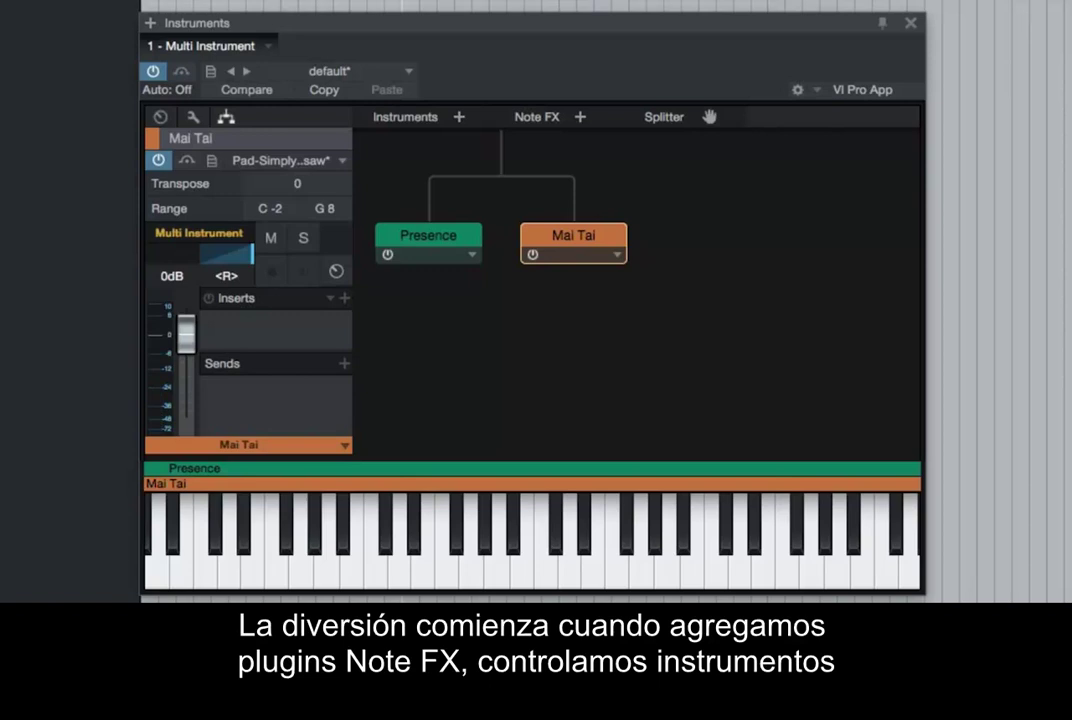
- Glance at the Note FX list, then show the Multi Instrument's Macro mapping page
click(580, 118)
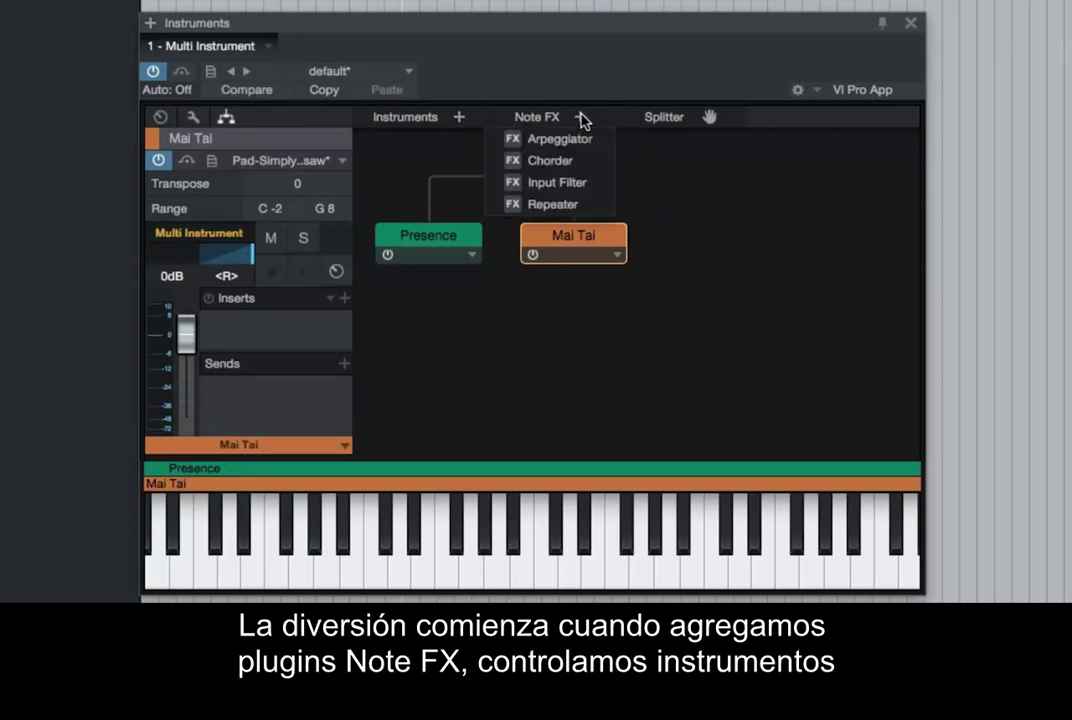
click(580, 118)
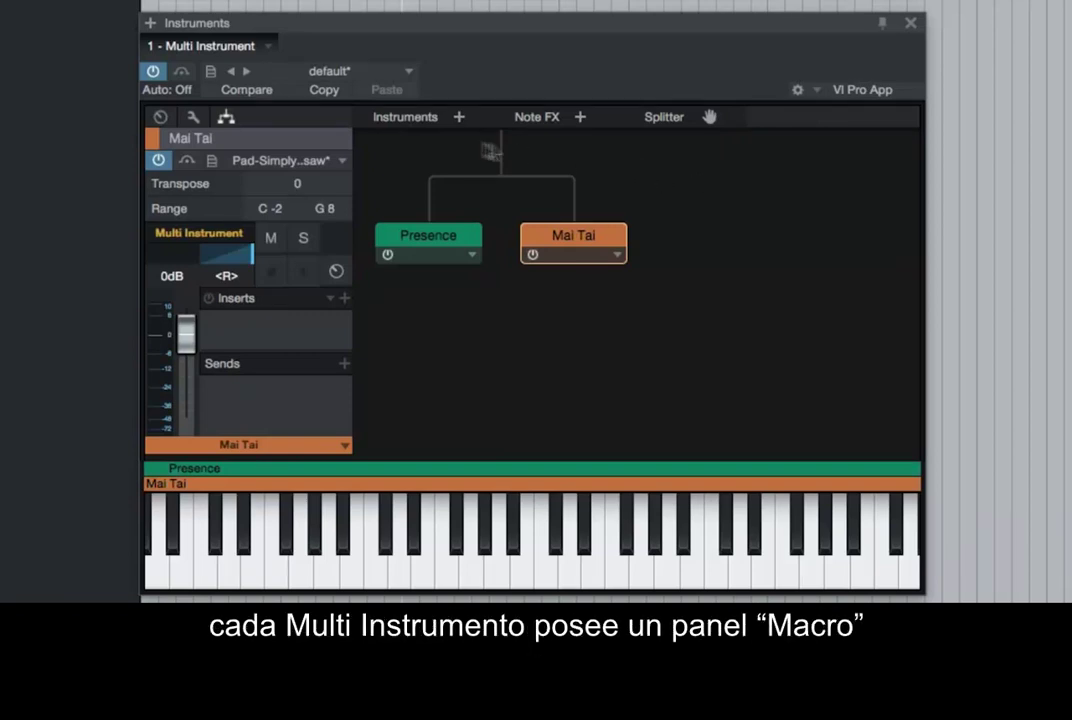
click(192, 117)
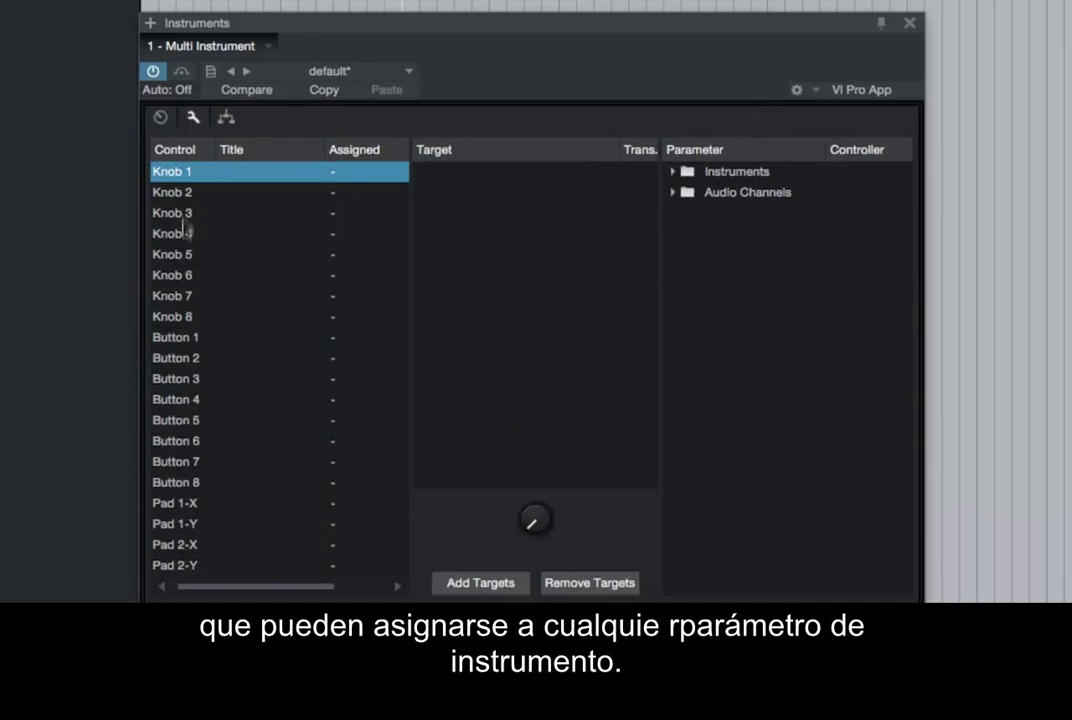
- Preview the Multi Instrument's macro knob panel, then return to its Presence–Mai Tai routing view
click(160, 117)
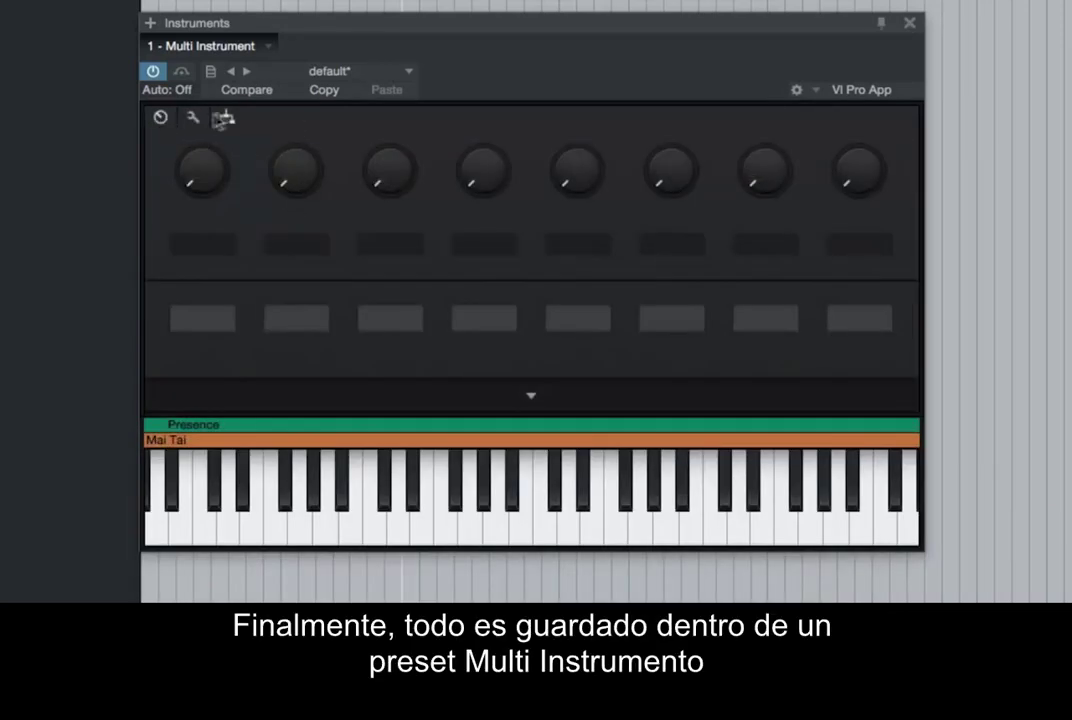
click(224, 118)
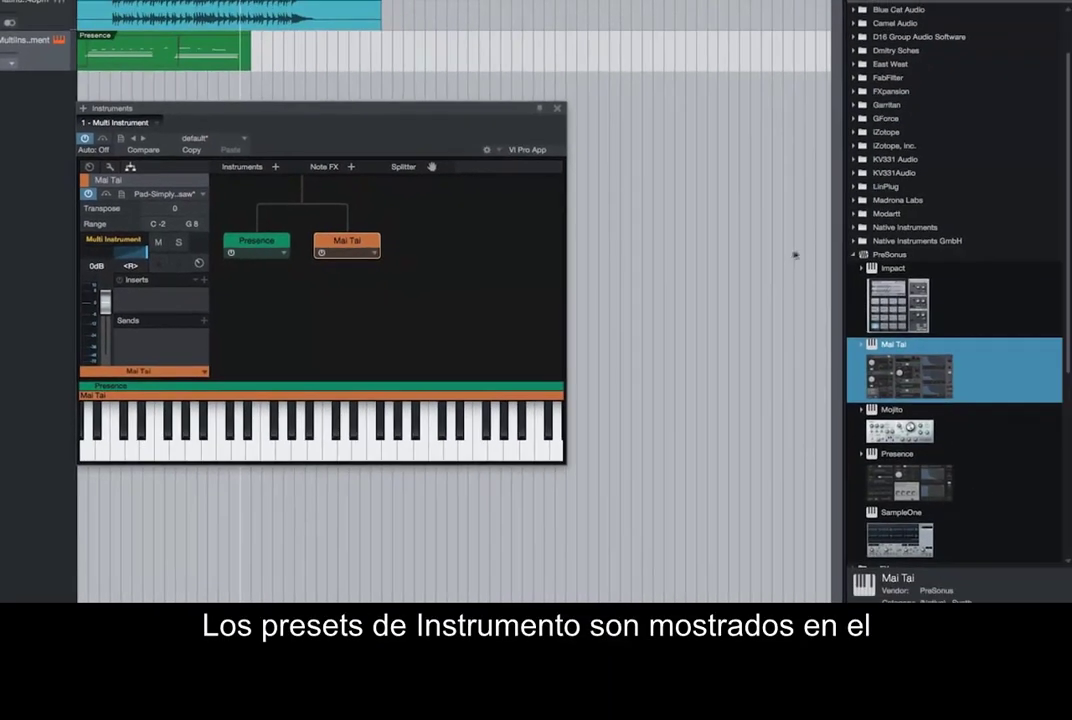
- Expand Multi Instruments, open its Layer folder, and drag the Synth Age preset toward the arrangement
scroll(909, 215, up, 3)
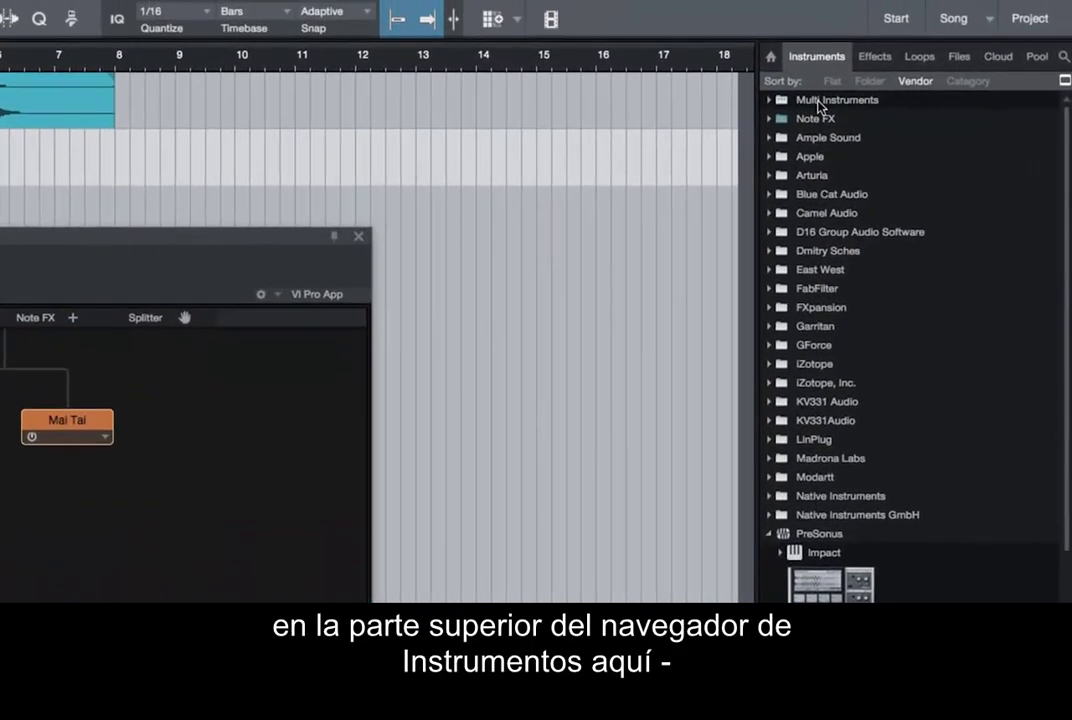
click(889, 11)
click(820, 101)
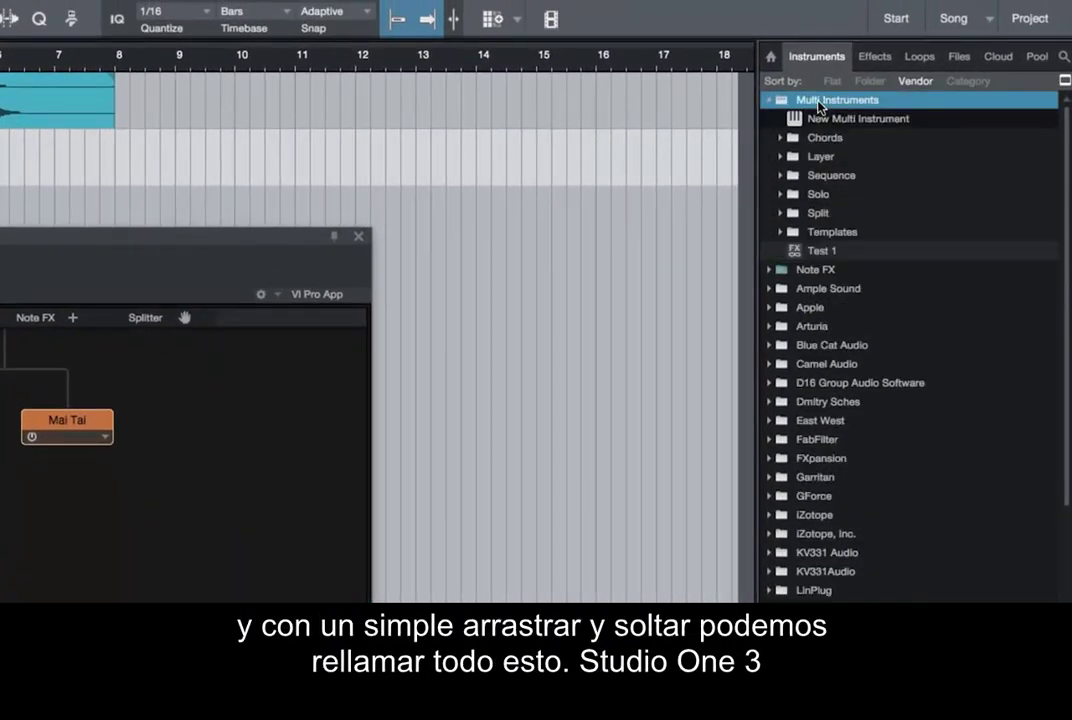
click(822, 143)
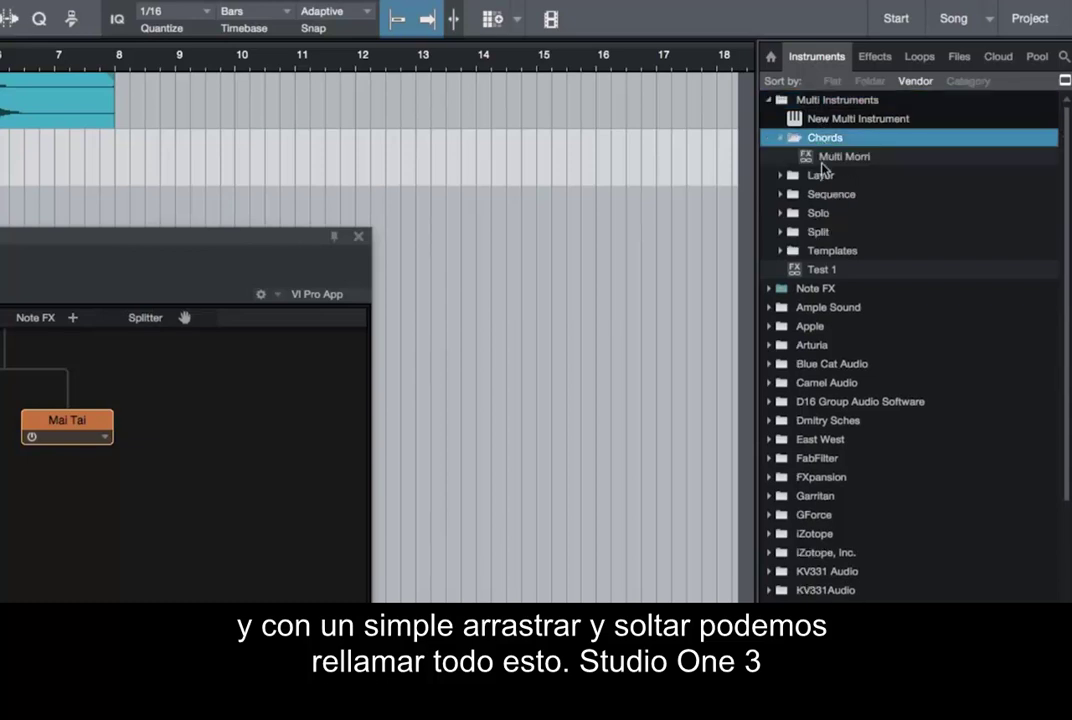
click(822, 140)
click(821, 158)
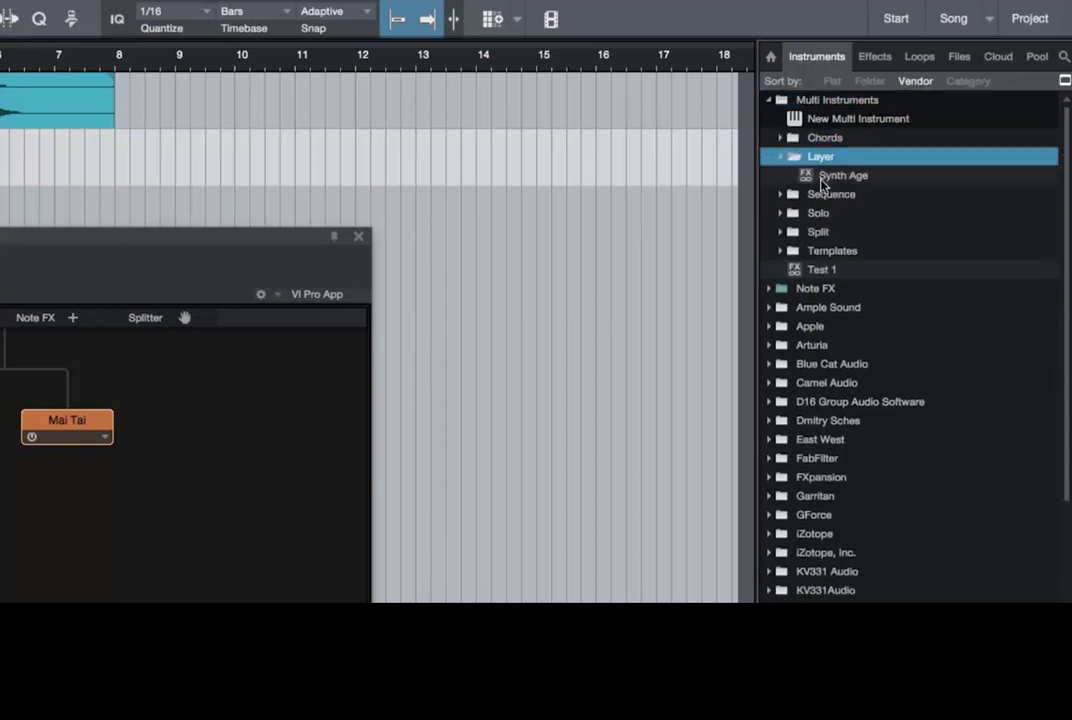
drag(832, 177, 838, 205)
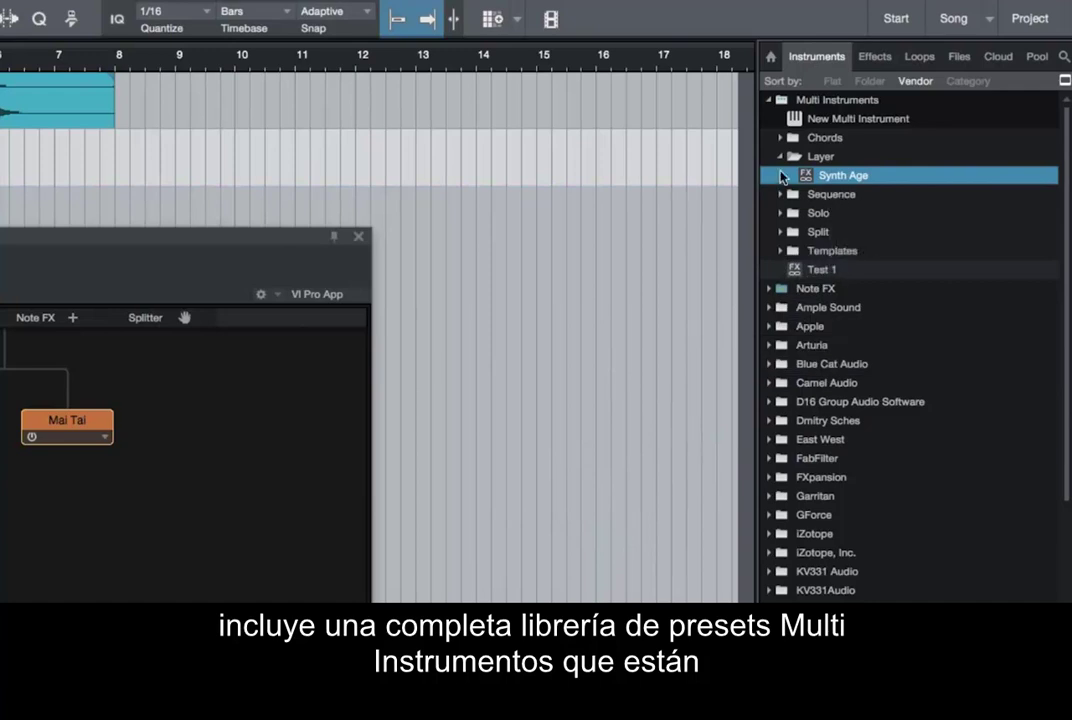